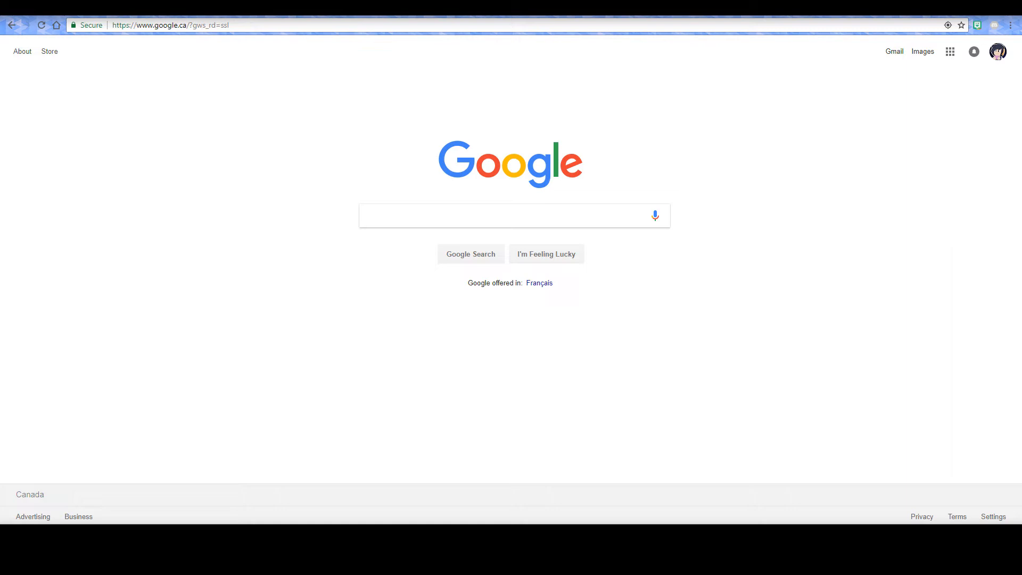
- Open the PicMonkey photo editor at picmonkey.com/#edit
{"action": "left_click", "coordinate": [222, 25]}
{"action": "key", "text": "BackSpace"}
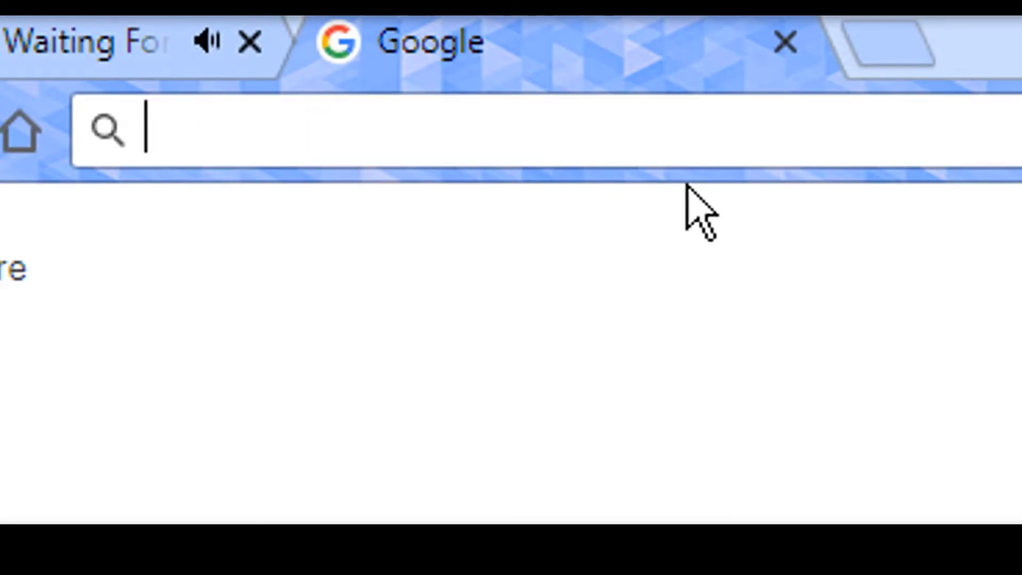
{"action": "type", "text": "Picmonkey.com/#edit"}
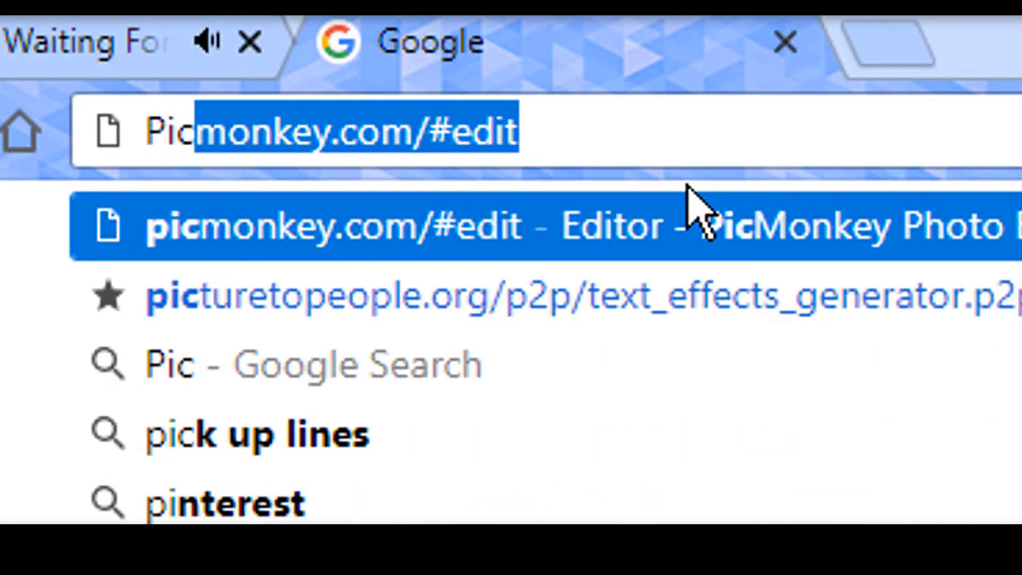
{"action": "key", "text": "Return"}
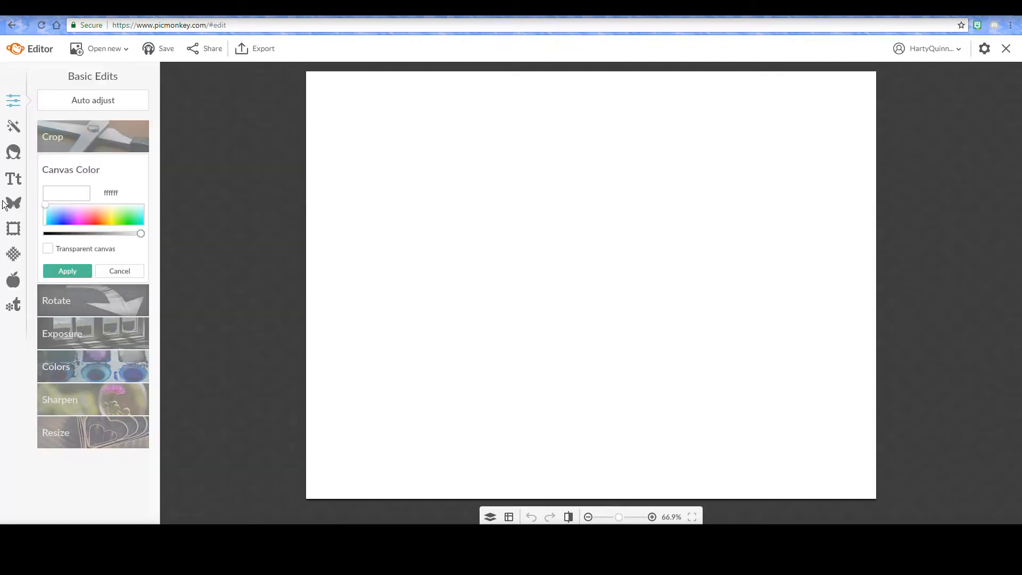
- Create a blank canvas from the YouTube Thumbnail template and make the canvas transparent
{"action": "left_click", "coordinate": [103, 48]}
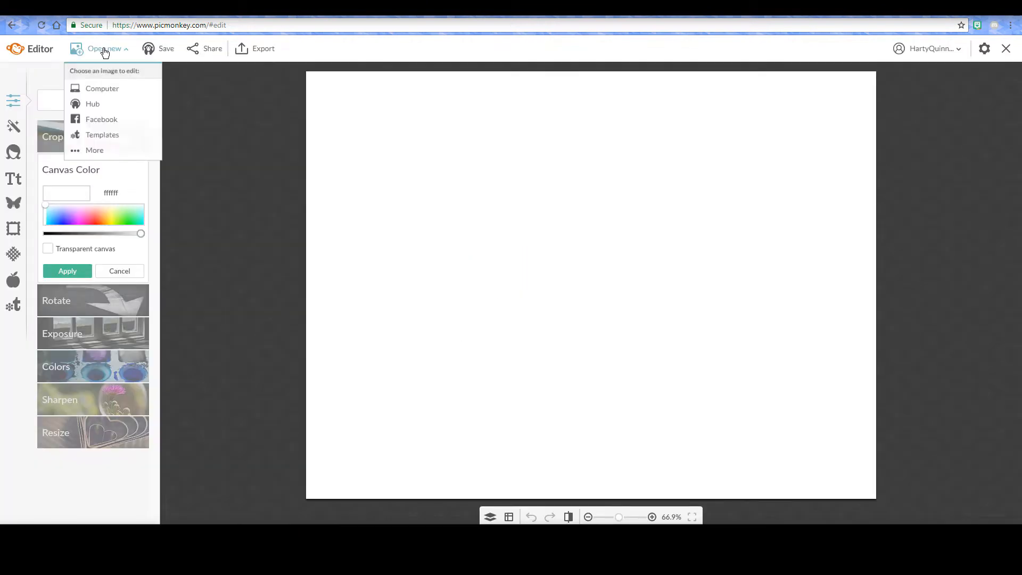
{"action": "left_click", "coordinate": [263, 370]}
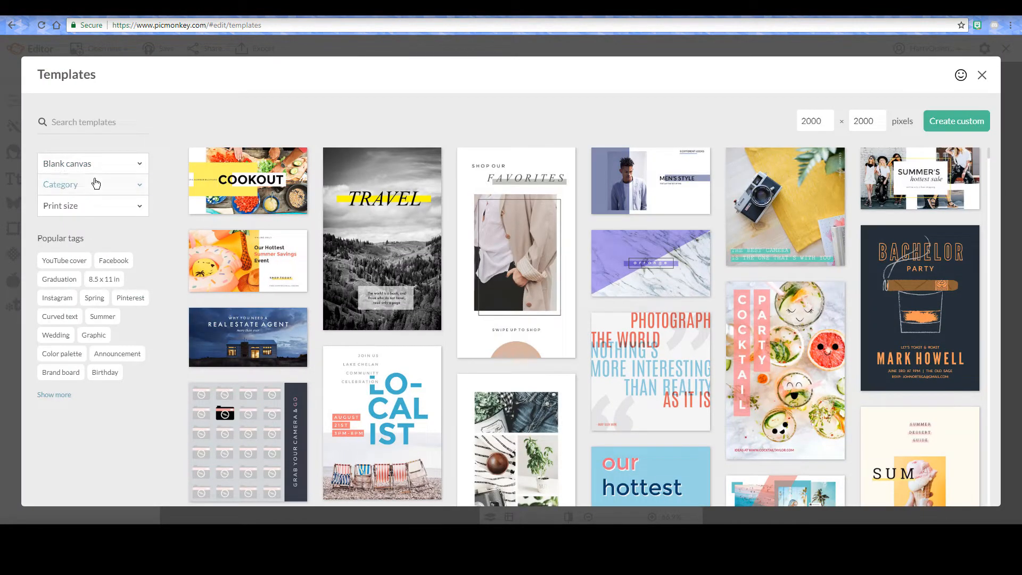
{"action": "left_click", "coordinate": [97, 165]}
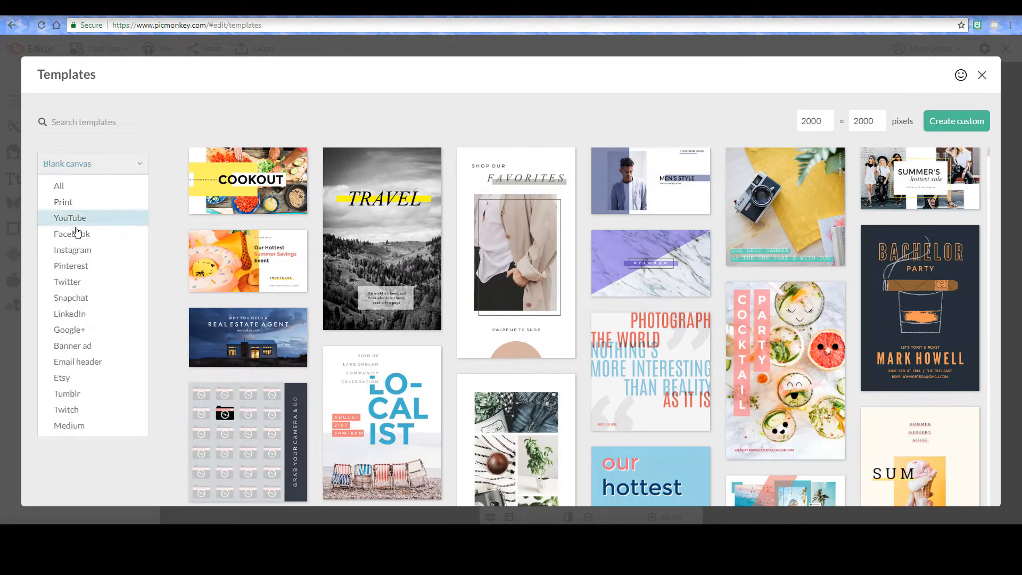
{"action": "left_click", "coordinate": [77, 218]}
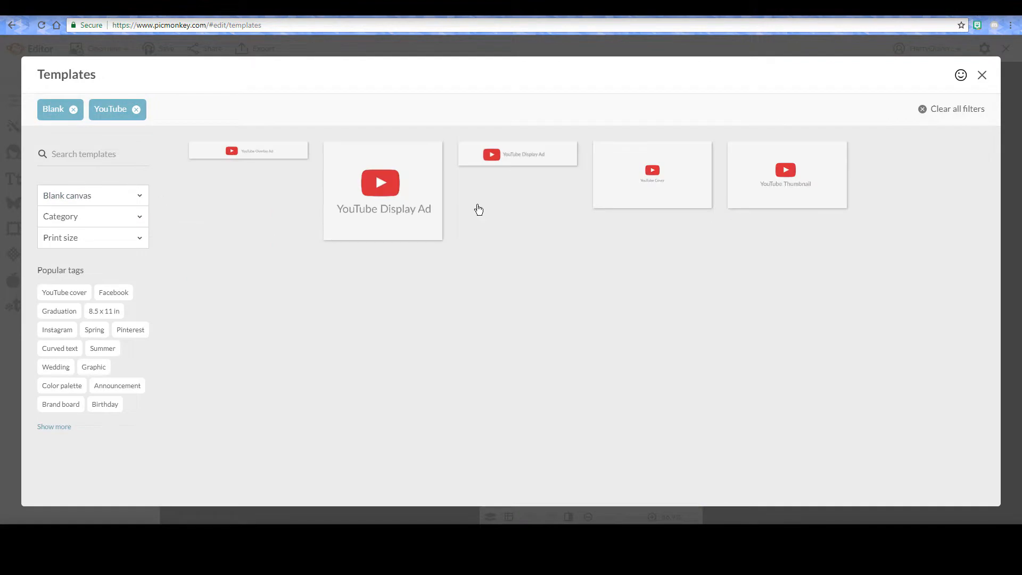
{"action": "left_click", "coordinate": [805, 198]}
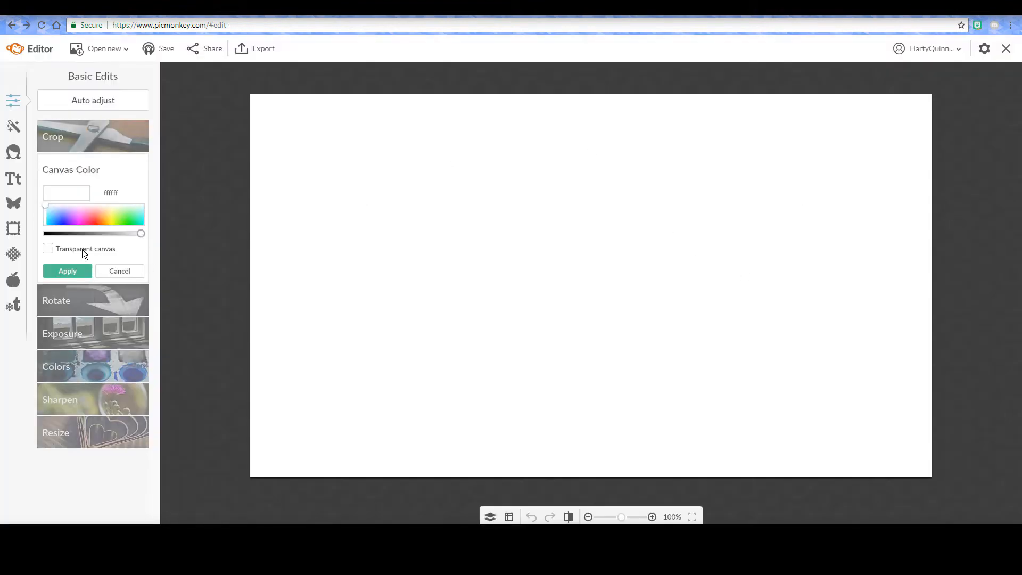
{"action": "left_click", "coordinate": [82, 250]}
{"action": "left_click", "coordinate": [72, 273]}
- Add the house screenshot from the computer as a graphic covering the canvas and merge it into the background layer
{"action": "left_click", "coordinate": [13, 203]}
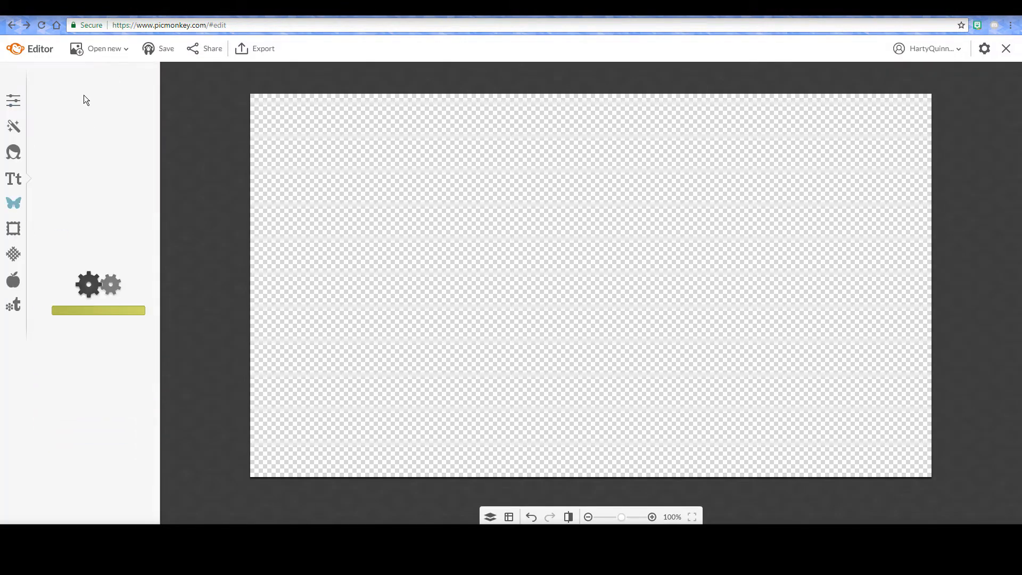
{"action": "left_click", "coordinate": [78, 104]}
{"action": "left_click", "coordinate": [88, 122]}
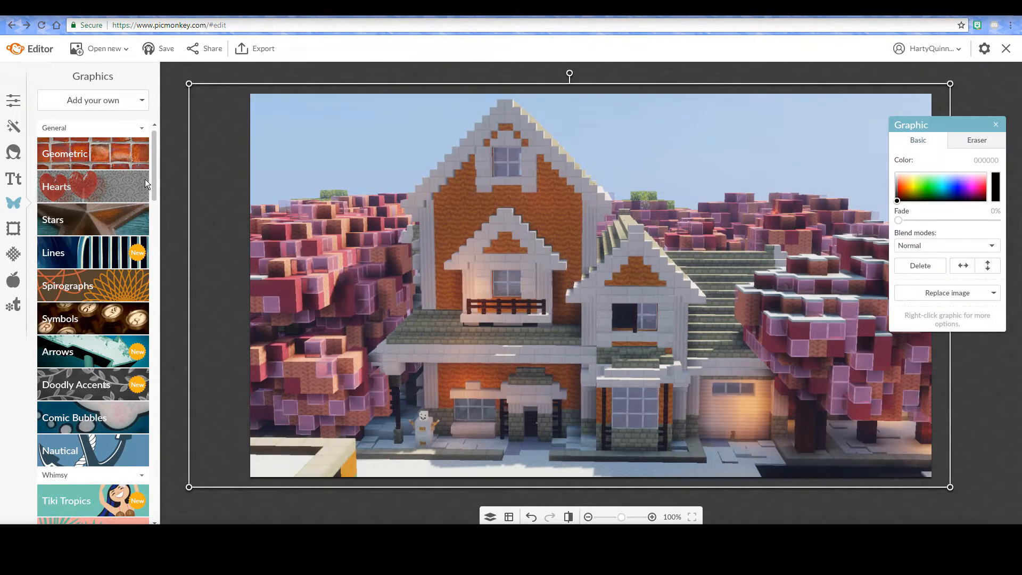
{"action": "left_click", "coordinate": [491, 517]}
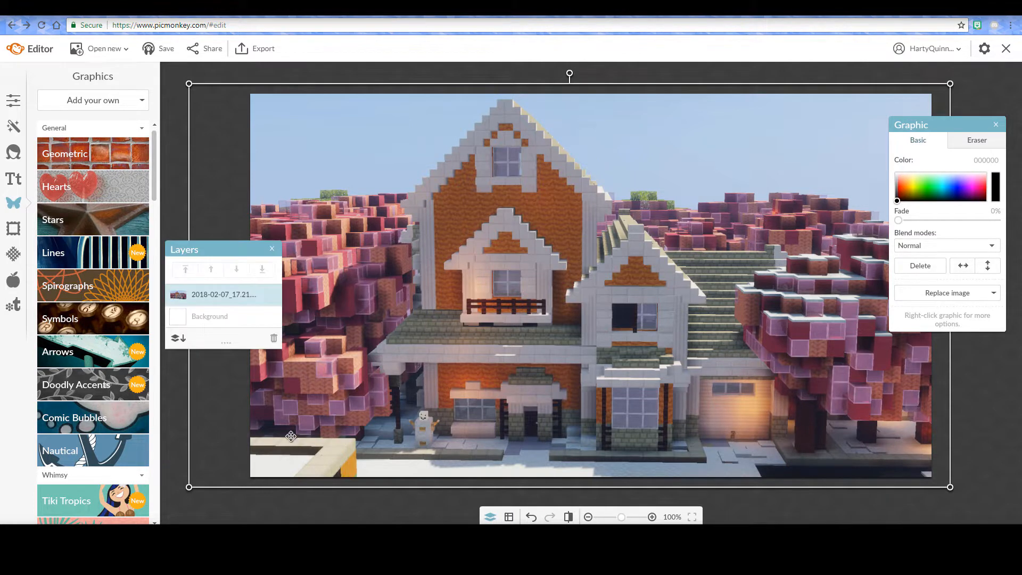
{"action": "left_click", "coordinate": [183, 338]}
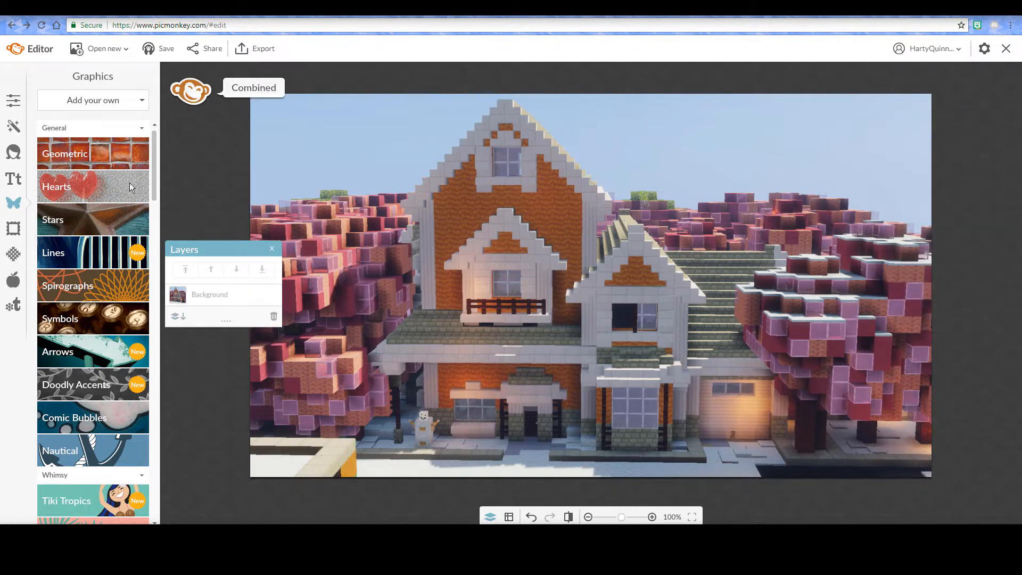
- Apply the Orton effect with 30% fade and the Dusk effect with 30% fade to the house image
{"action": "left_click", "coordinate": [62, 153]}
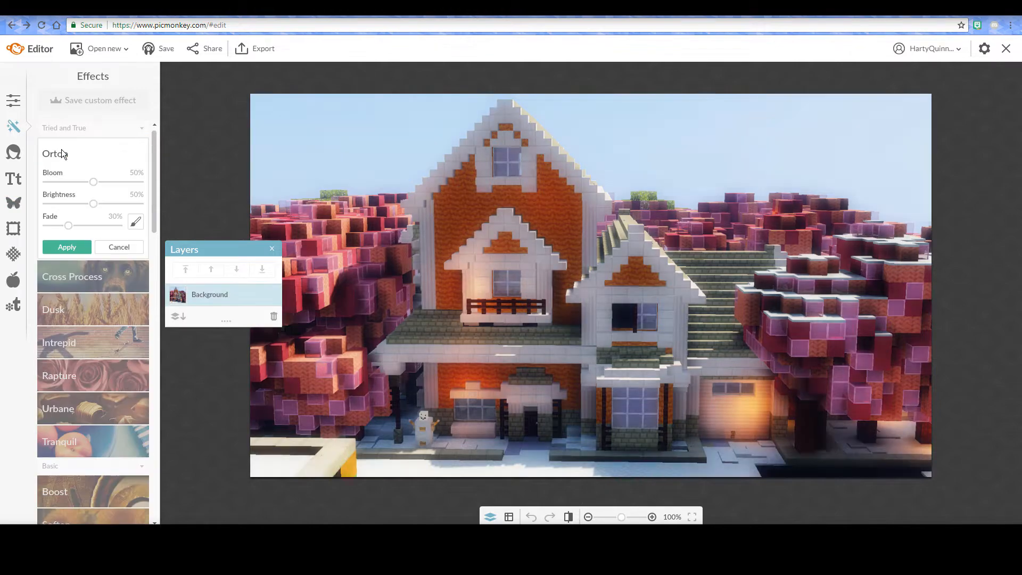
{"action": "left_click", "coordinate": [60, 246]}
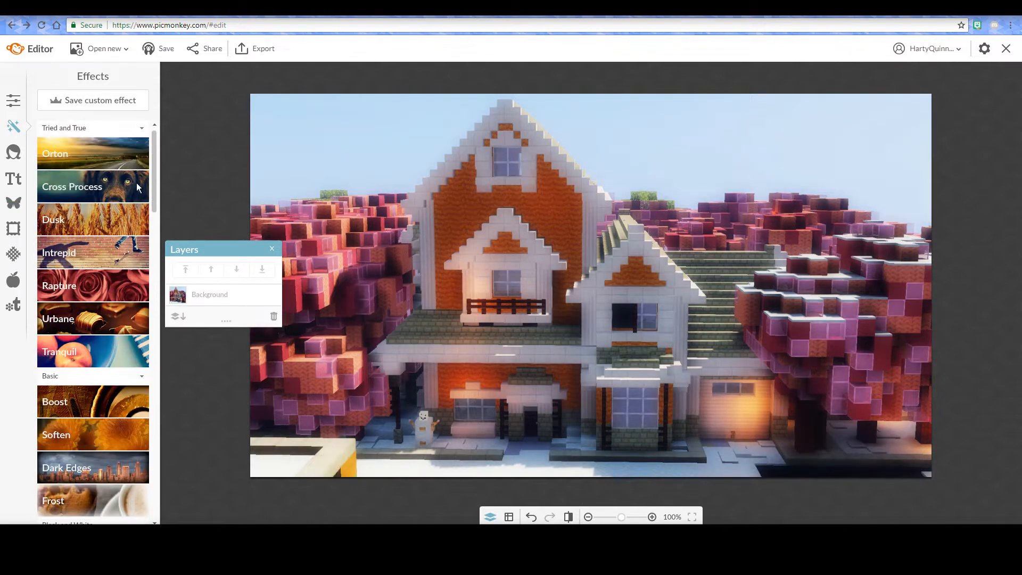
{"action": "left_click", "coordinate": [102, 184]}
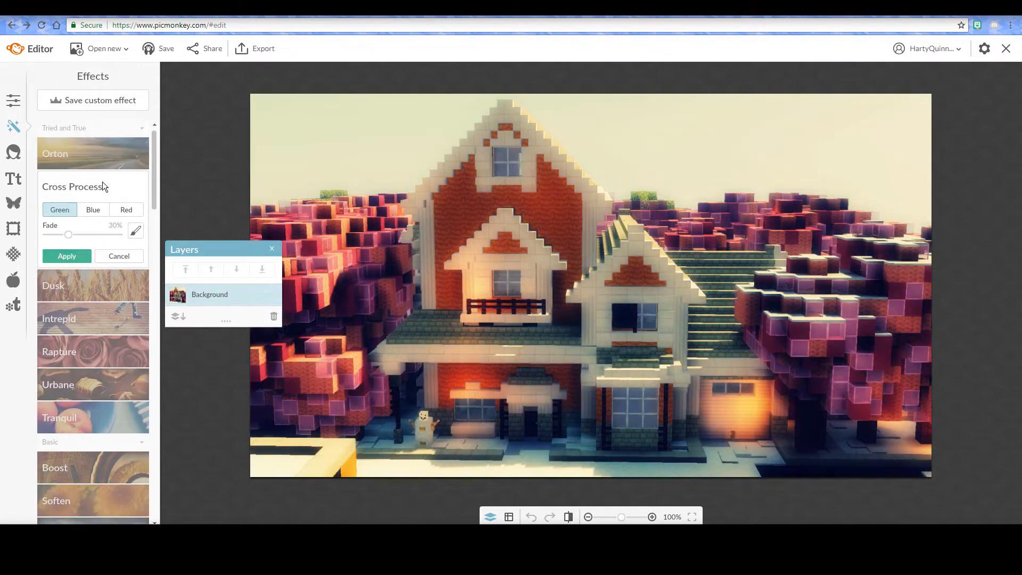
{"action": "left_click", "coordinate": [117, 253]}
{"action": "left_click", "coordinate": [100, 222]}
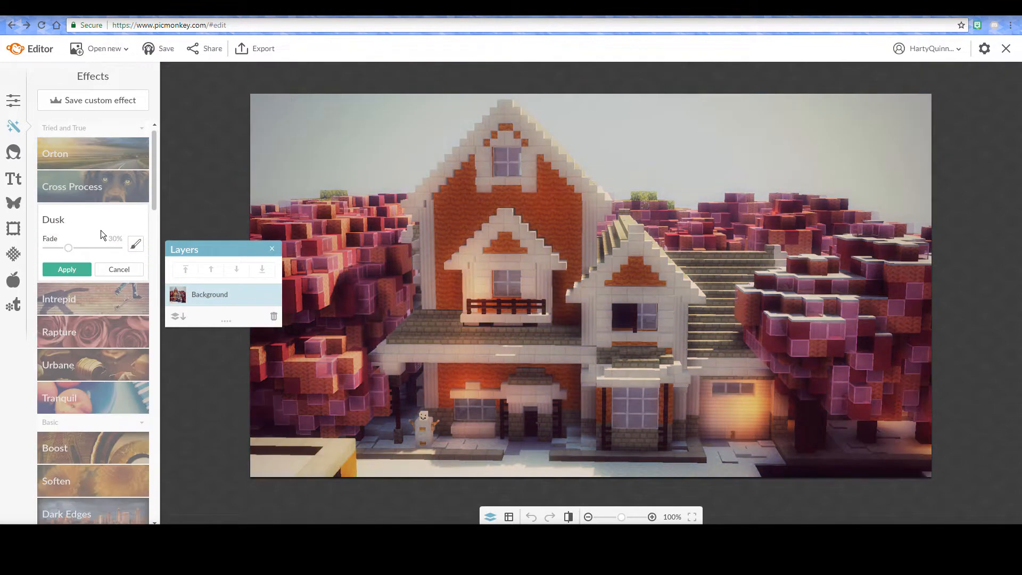
{"action": "left_click", "coordinate": [72, 267]}
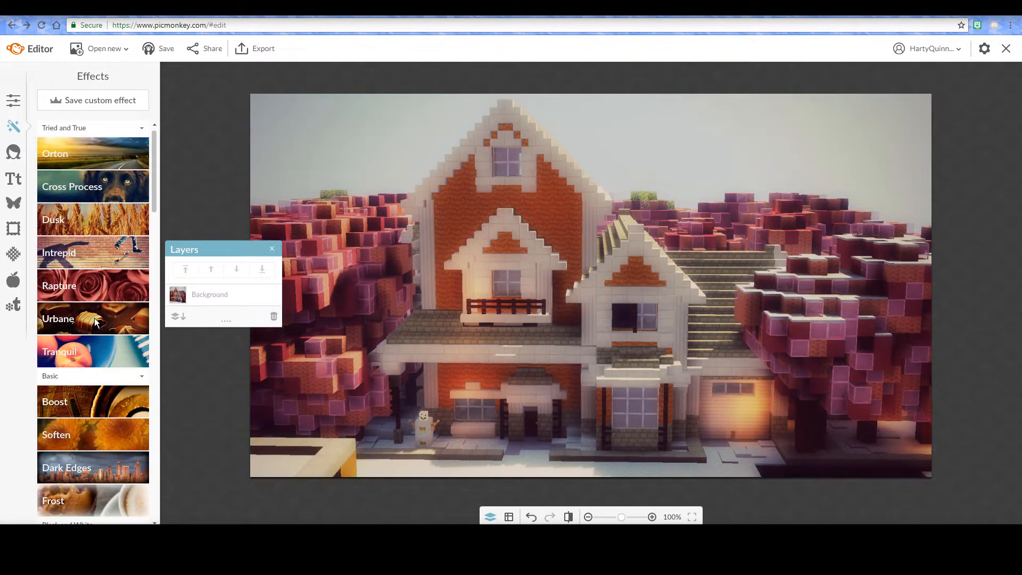
{"action": "left_click", "coordinate": [104, 360]}
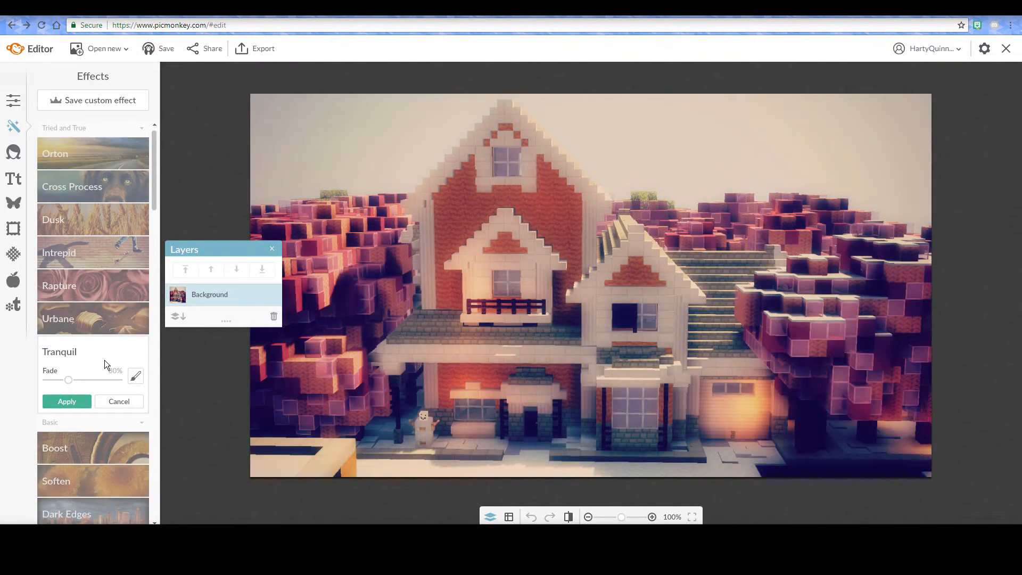
{"action": "left_click", "coordinate": [111, 397]}
{"action": "scroll", "coordinate": [110, 393], "scroll_direction": "down", "scroll_amount": 5}
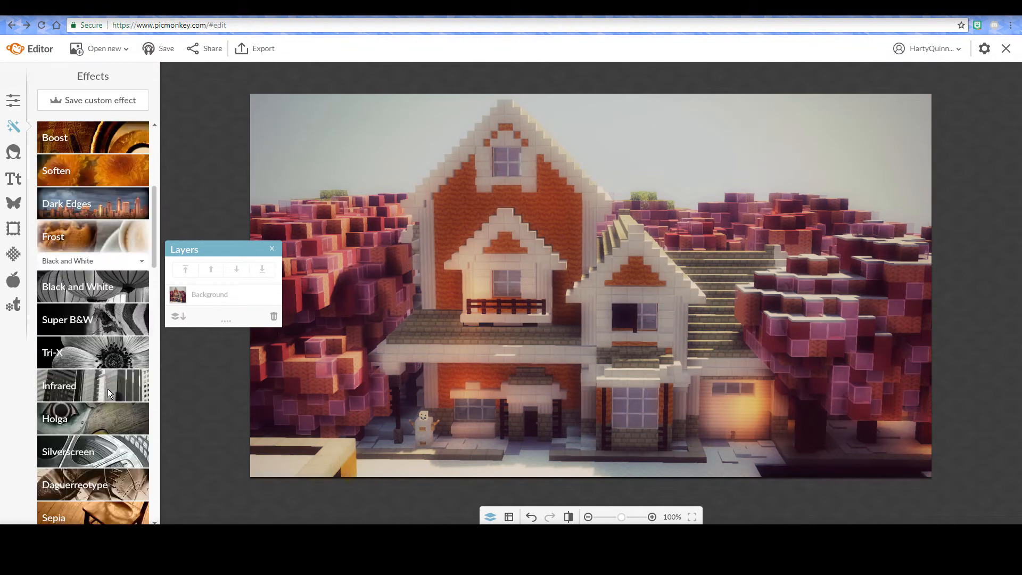
{"action": "scroll", "coordinate": [95, 245], "scroll_direction": "down", "scroll_amount": 10}
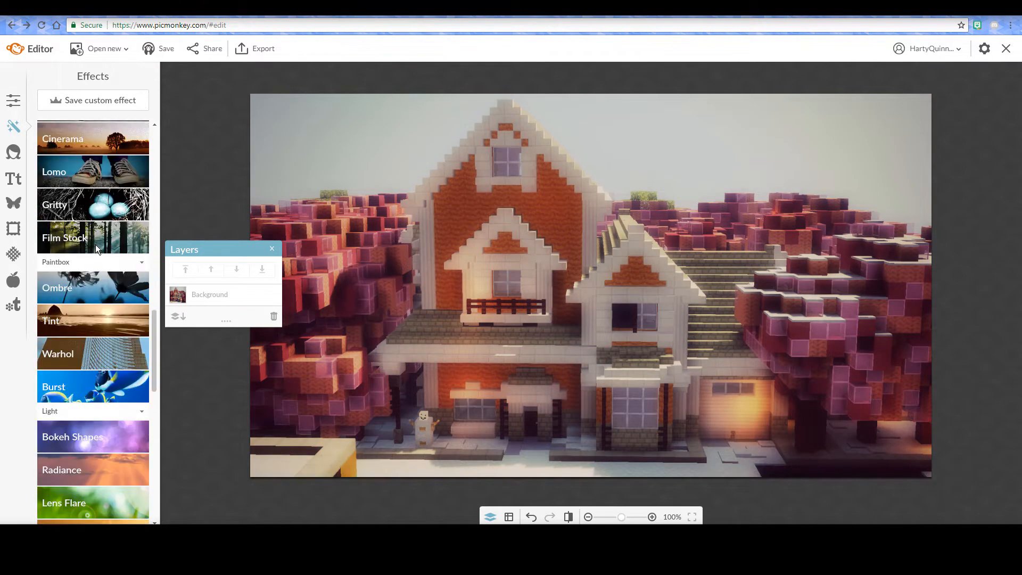
- Preview the Clouds textures on the house image and choose the sunlit golden-and-blue sky one
{"action": "left_click", "coordinate": [13, 254]}
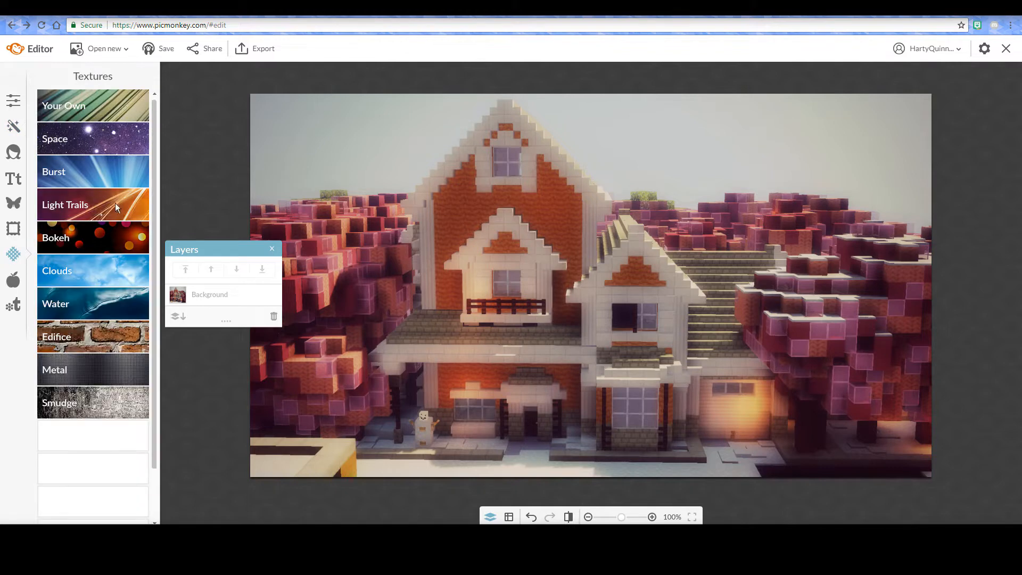
{"action": "left_click", "coordinate": [117, 276]}
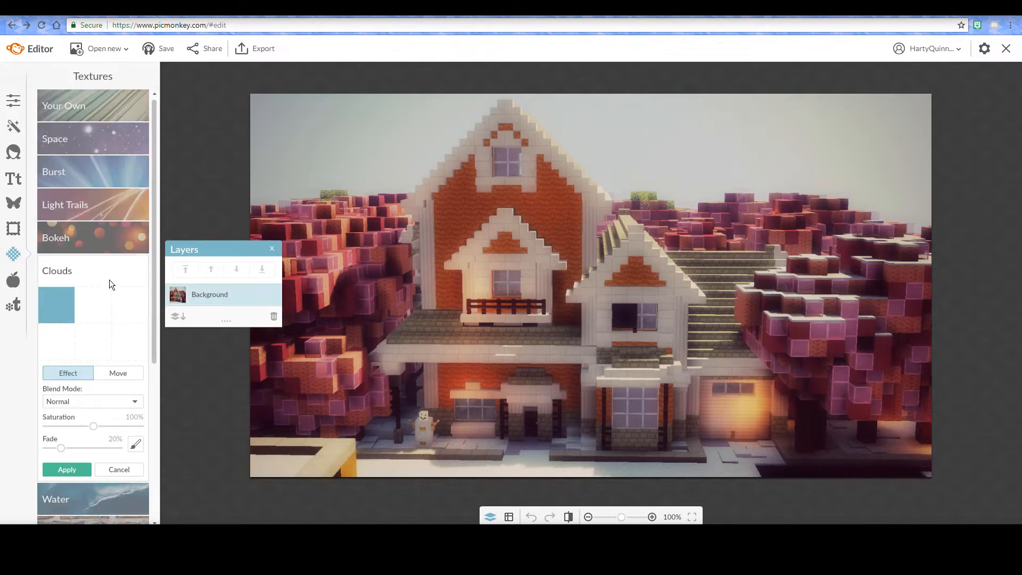
{"action": "left_click", "coordinate": [91, 301]}
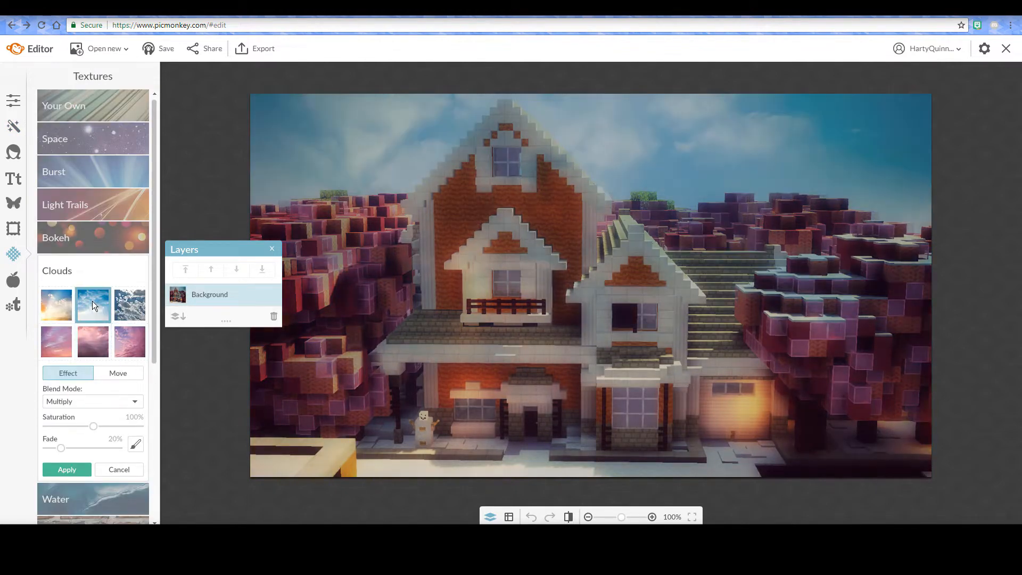
{"action": "left_click", "coordinate": [128, 307]}
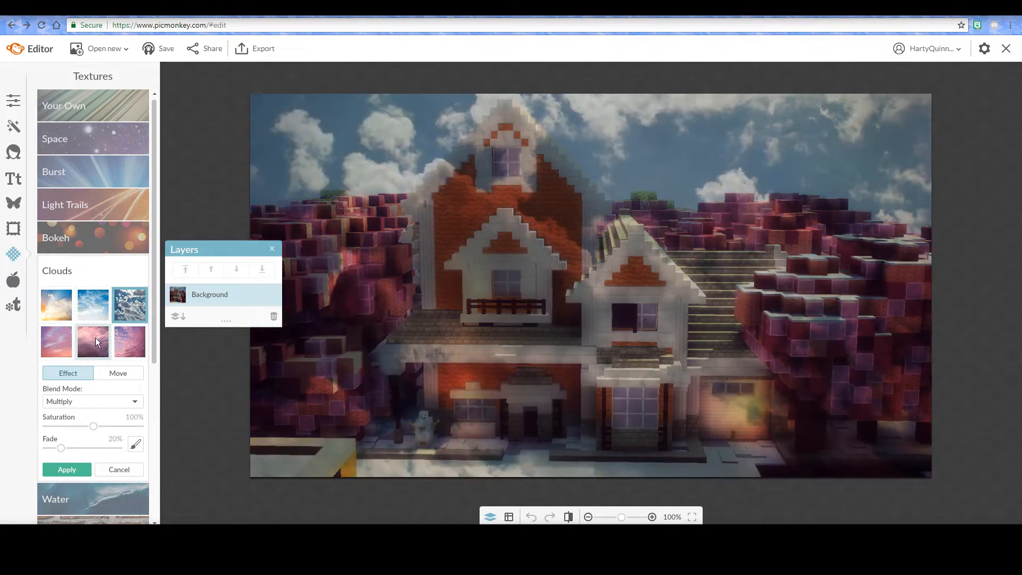
{"action": "left_click", "coordinate": [94, 338]}
{"action": "left_click", "coordinate": [127, 340]}
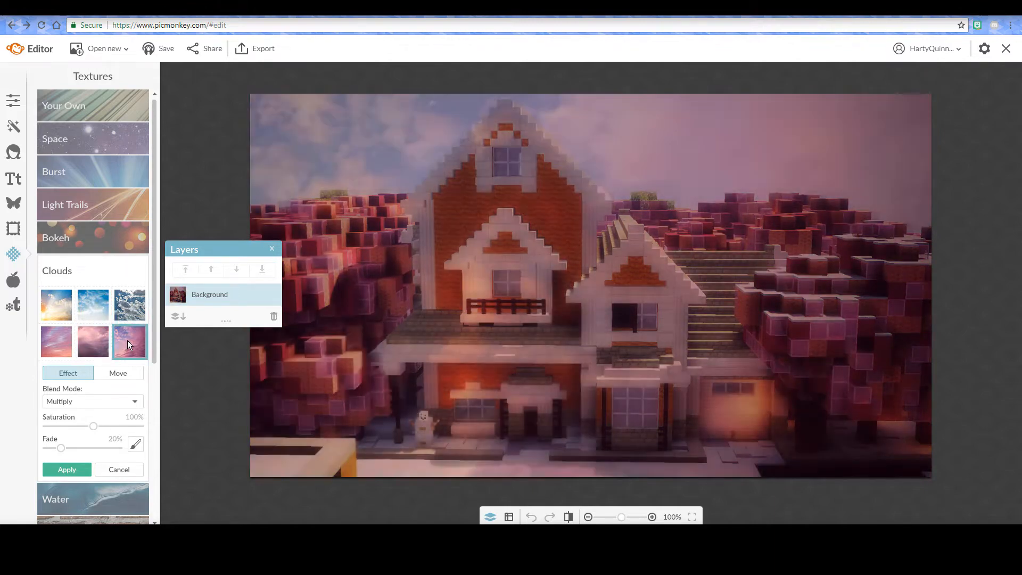
{"action": "left_click", "coordinate": [62, 311]}
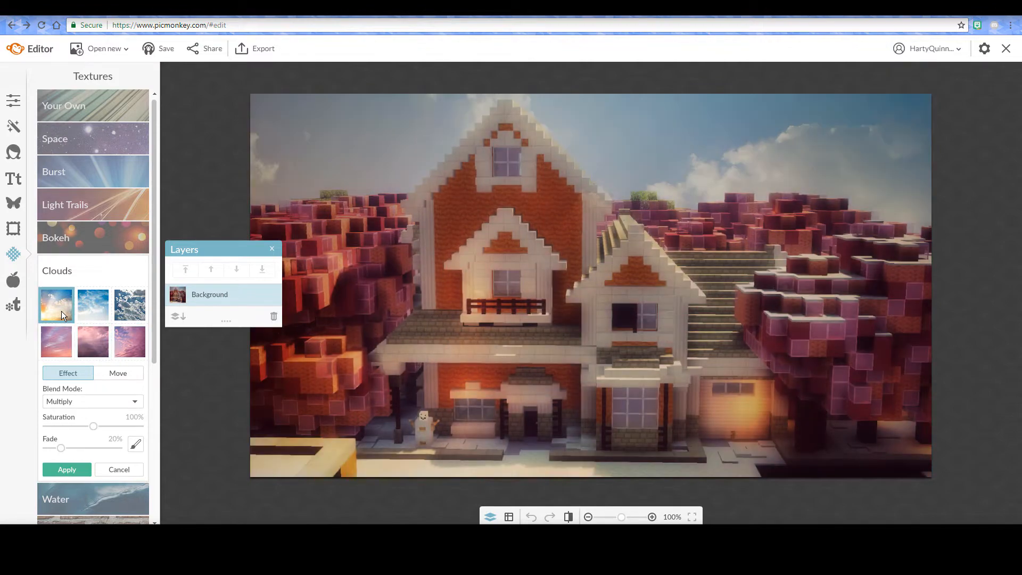
{"action": "left_click", "coordinate": [62, 325]}
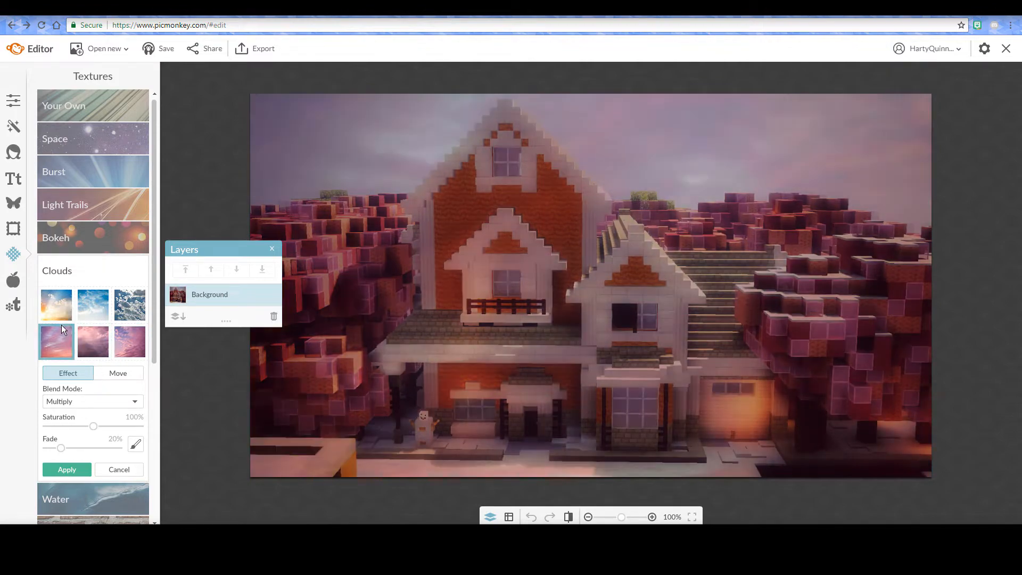
{"action": "left_click", "coordinate": [63, 318]}
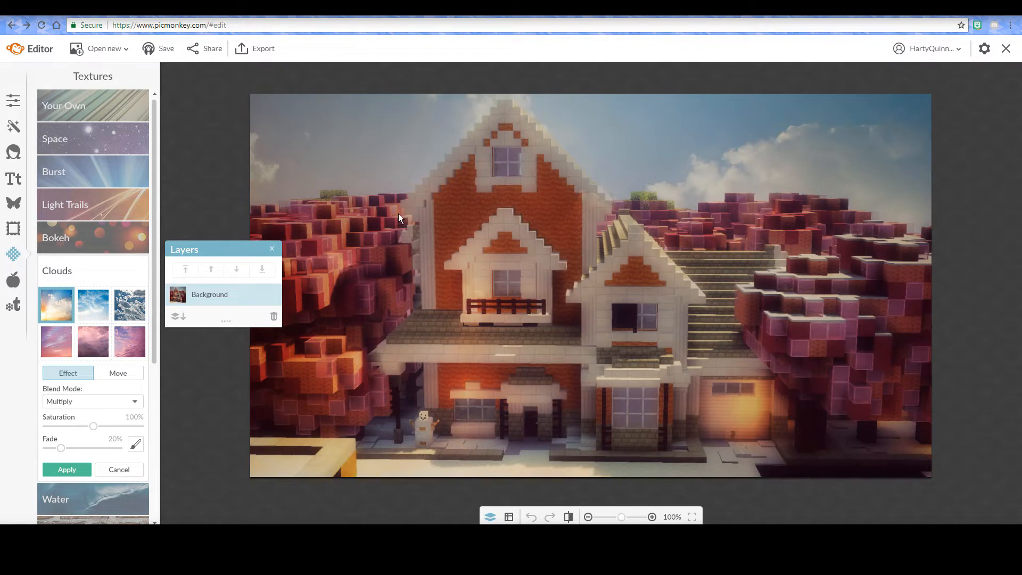
- Apply the Clouds texture with Multiply blend mode, 90% saturation and 68% fade
{"action": "left_click", "coordinate": [93, 404]}
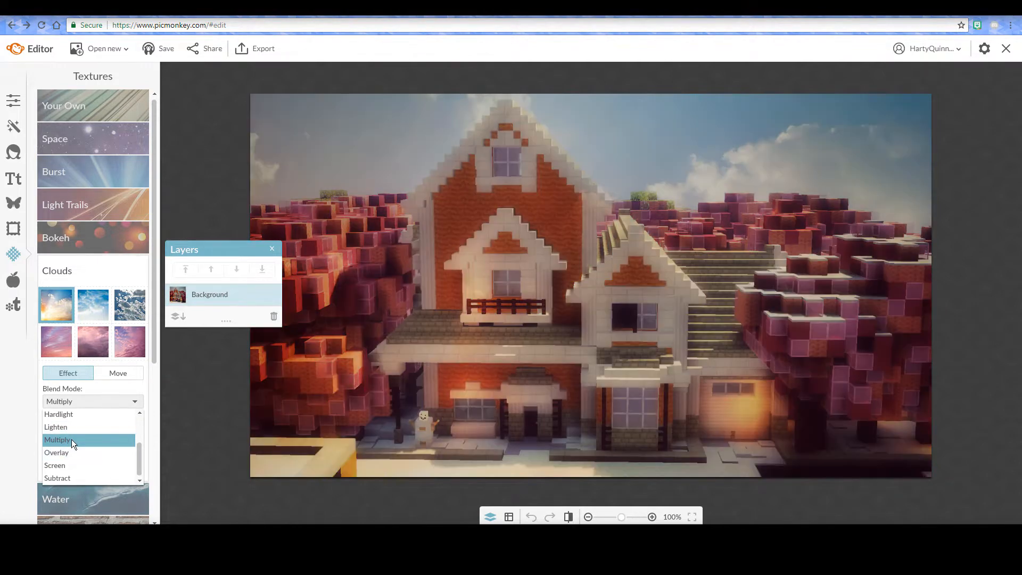
{"action": "left_click", "coordinate": [72, 439]}
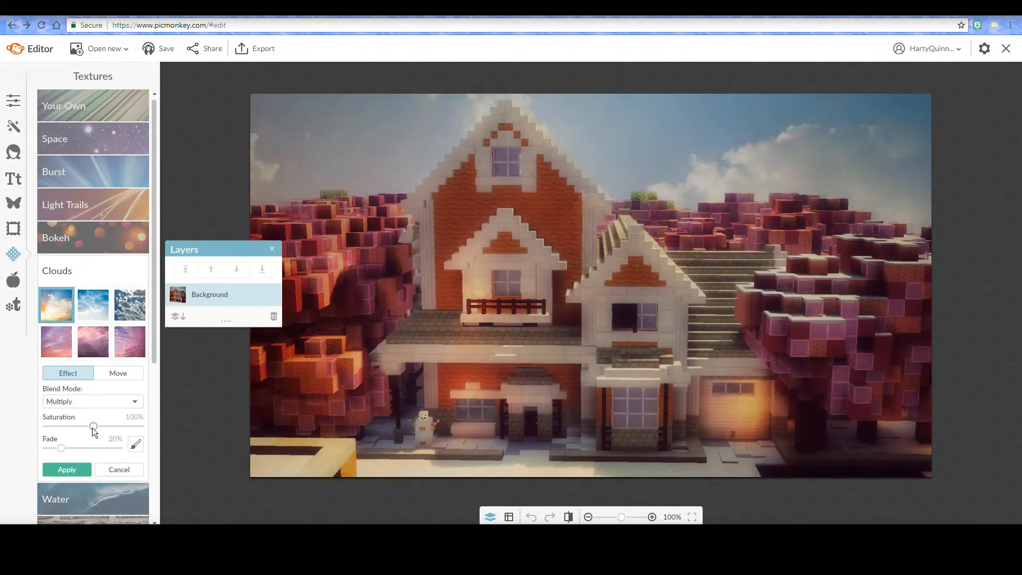
{"action": "left_click_drag", "start_coordinate": [97, 426], "coordinate": [98, 448]}
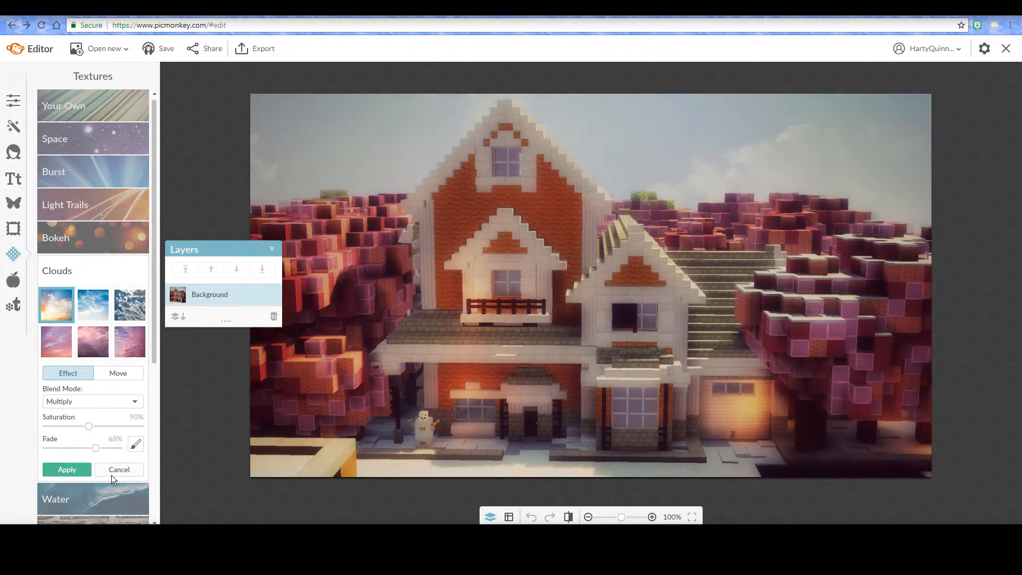
{"action": "left_click", "coordinate": [74, 470]}
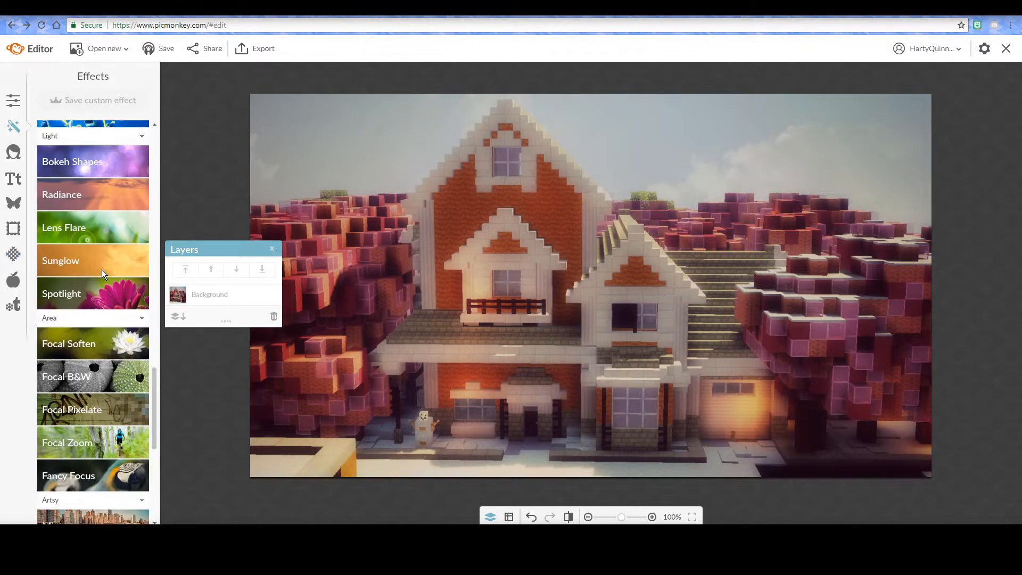
- Apply the linear Miniature effect with 42% impact, 0% focal size and 20% boost, with its focus area placed below the image
{"action": "scroll", "coordinate": [101, 269], "scroll_direction": "up", "scroll_amount": 8}
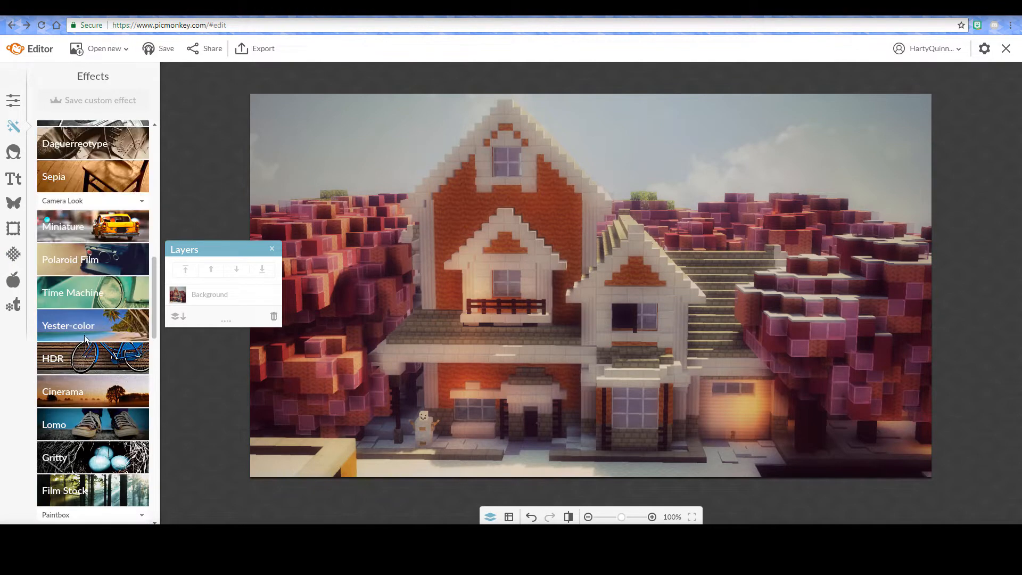
{"action": "left_click", "coordinate": [80, 226]}
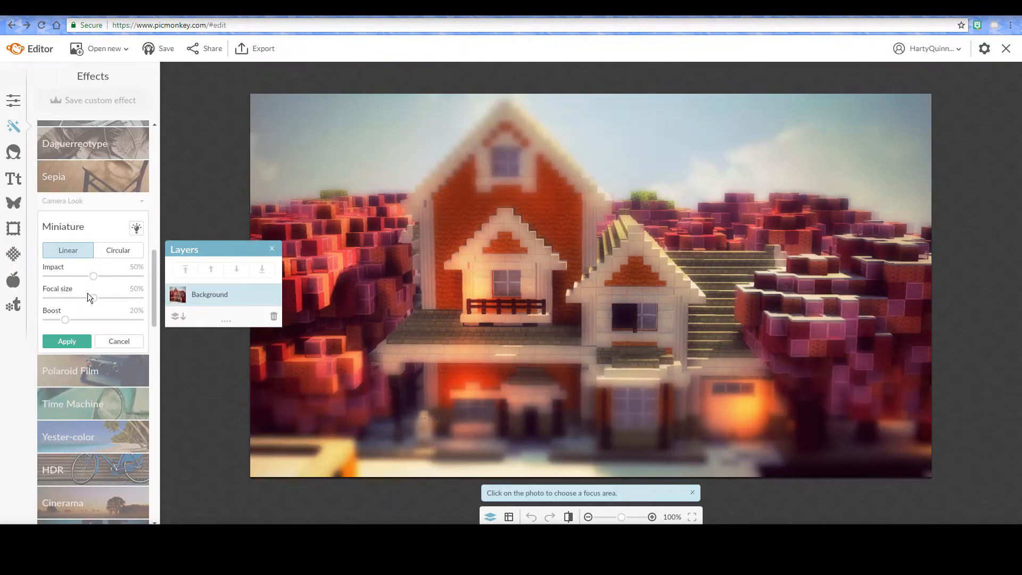
{"action": "left_click_drag", "start_coordinate": [92, 297], "coordinate": [28, 297]}
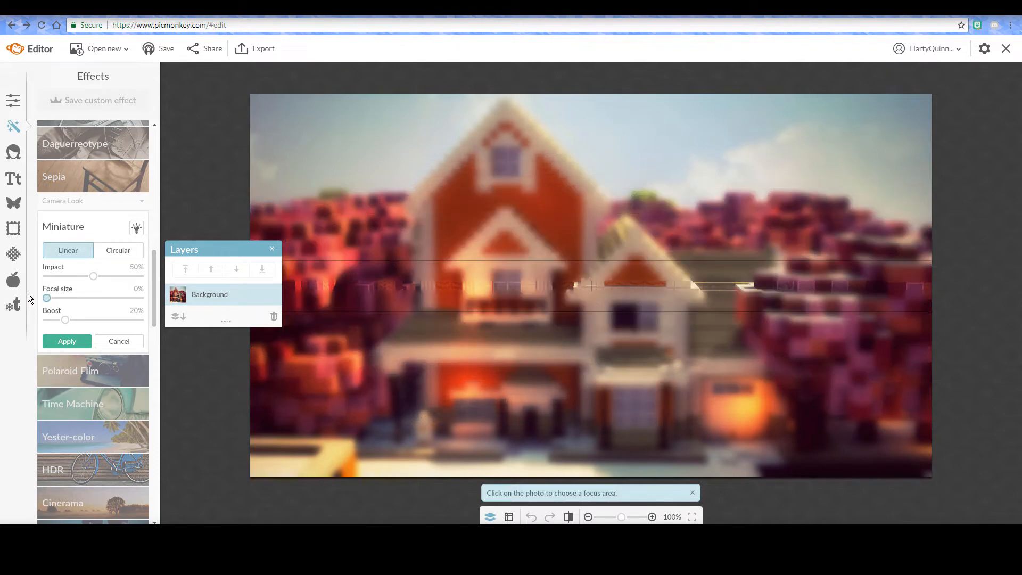
{"action": "mouse_move", "coordinate": [91, 276]}
{"action": "left_mouse_down"}
{"action": "mouse_move", "coordinate": [70, 277]}
{"action": "mouse_move", "coordinate": [85, 276]}
{"action": "left_mouse_up"}
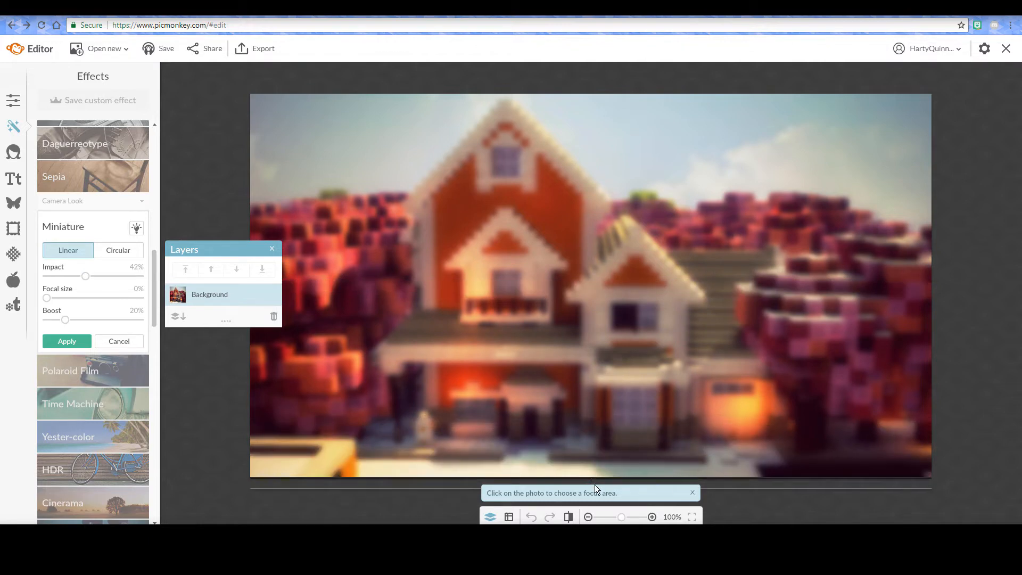
{"action": "left_click", "coordinate": [85, 340]}
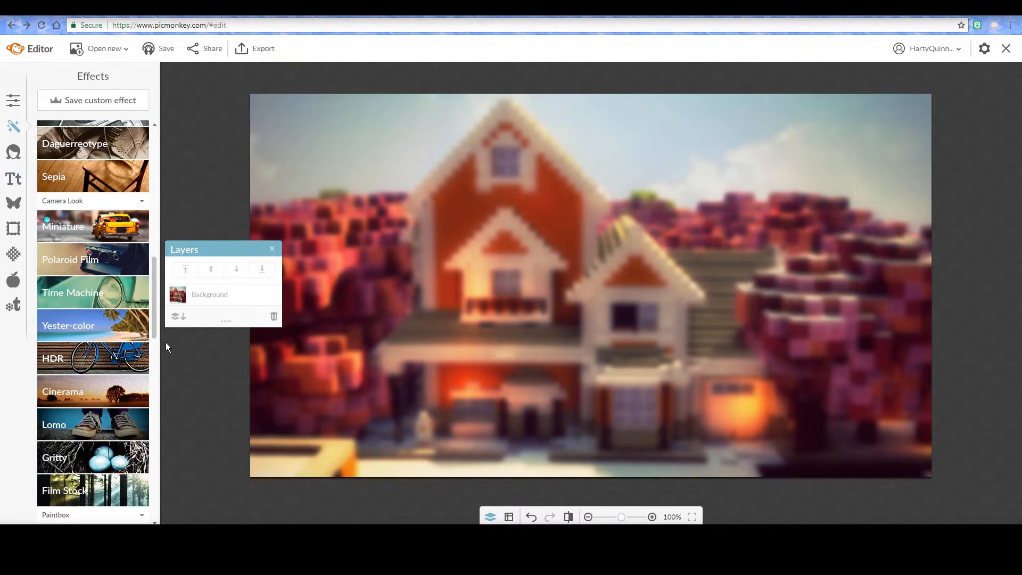
- Compare the house image with and without the Miniature blur by undoing and redoing it twice
{"action": "left_click", "coordinate": [532, 520]}
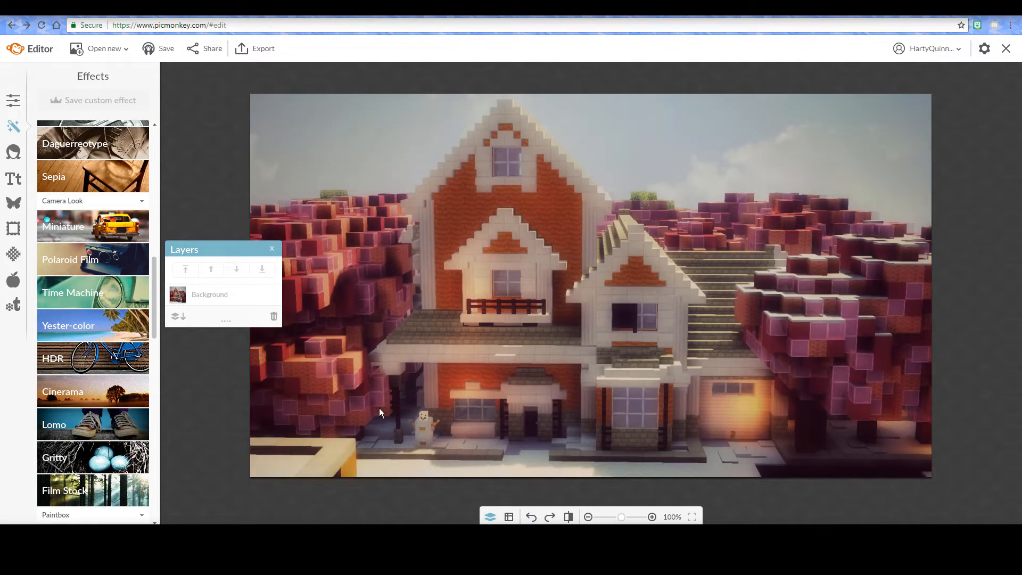
{"action": "left_click", "coordinate": [550, 518]}
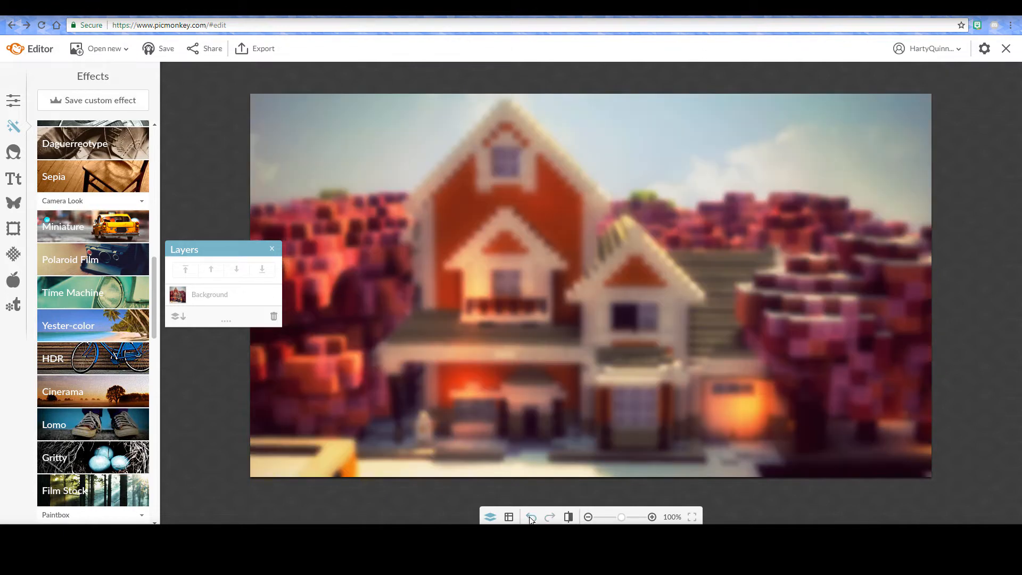
{"action": "left_click", "coordinate": [531, 519]}
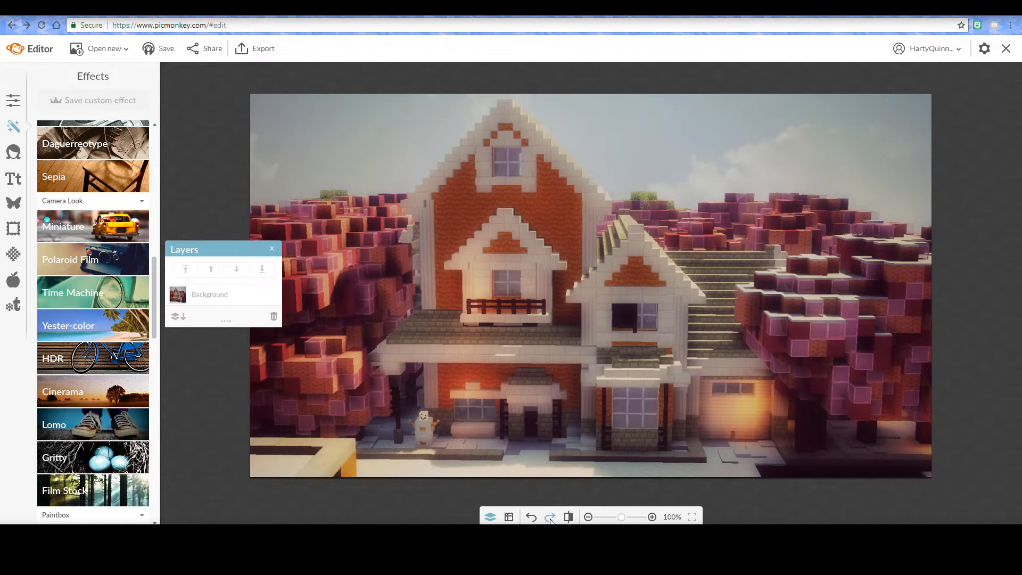
{"action": "left_click", "coordinate": [550, 518]}
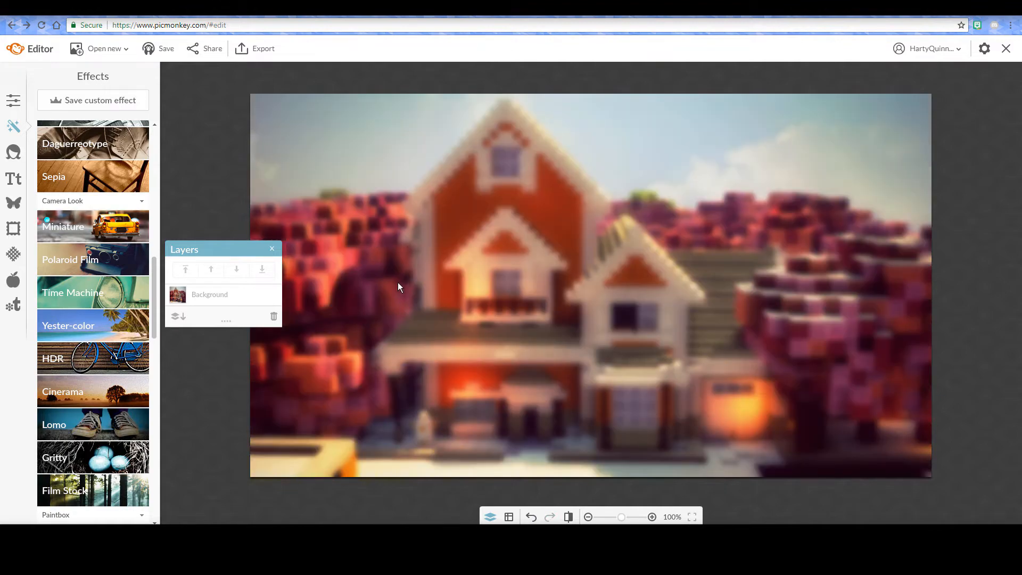
- Add the blue-coated Minecraft character render numbered 13 from the computer's Silz =D folder as a graphic
{"action": "left_click", "coordinate": [13, 204]}
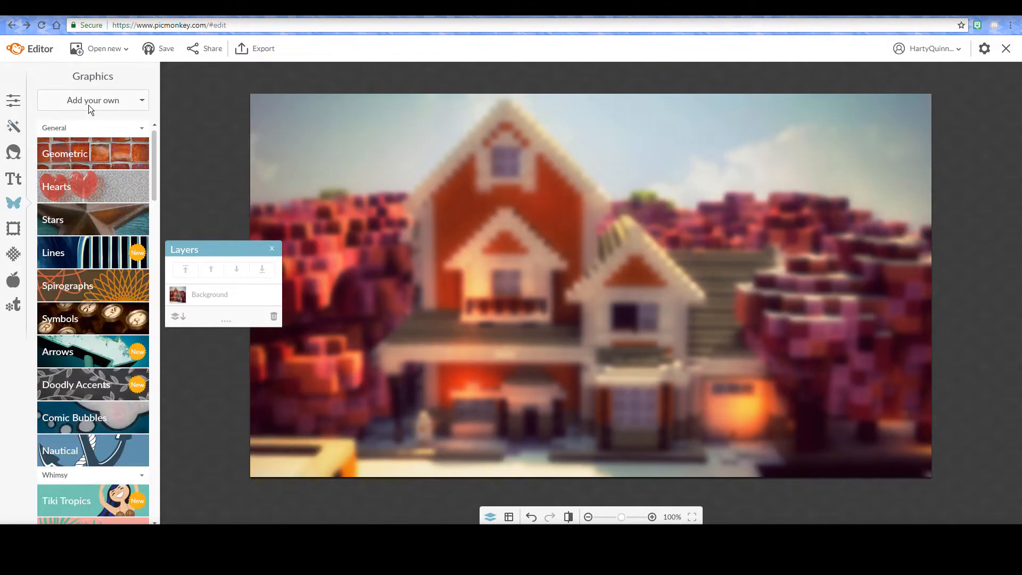
{"action": "left_click", "coordinate": [89, 104]}
{"action": "left_click", "coordinate": [85, 118]}
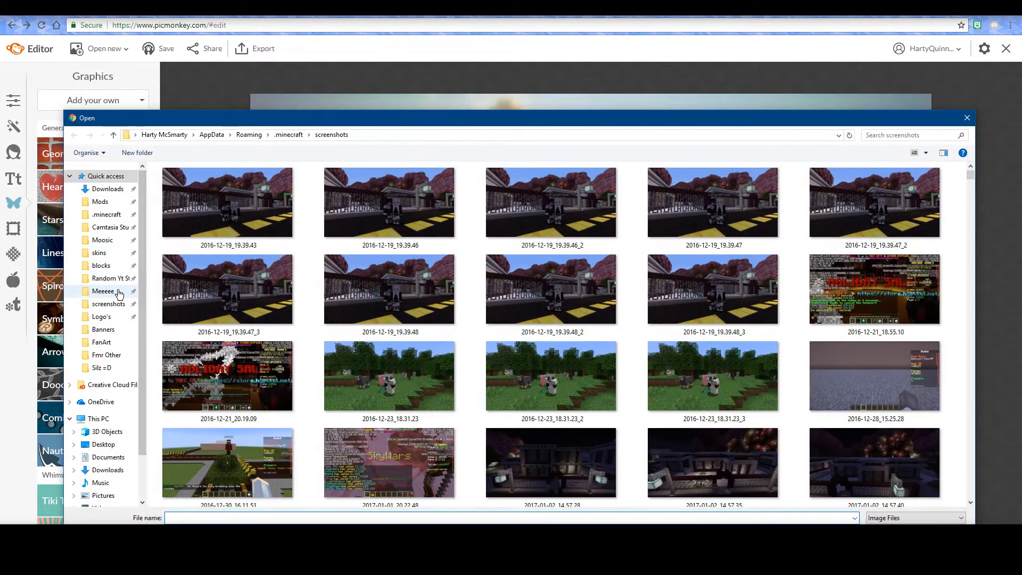
{"action": "left_click", "coordinate": [119, 292]}
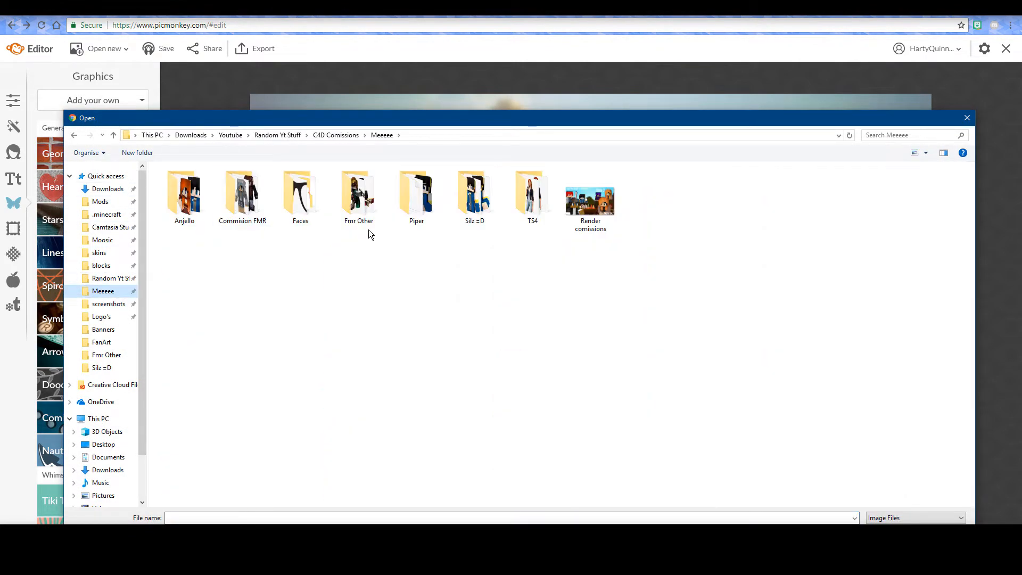
{"action": "double_click", "coordinate": [474, 202]}
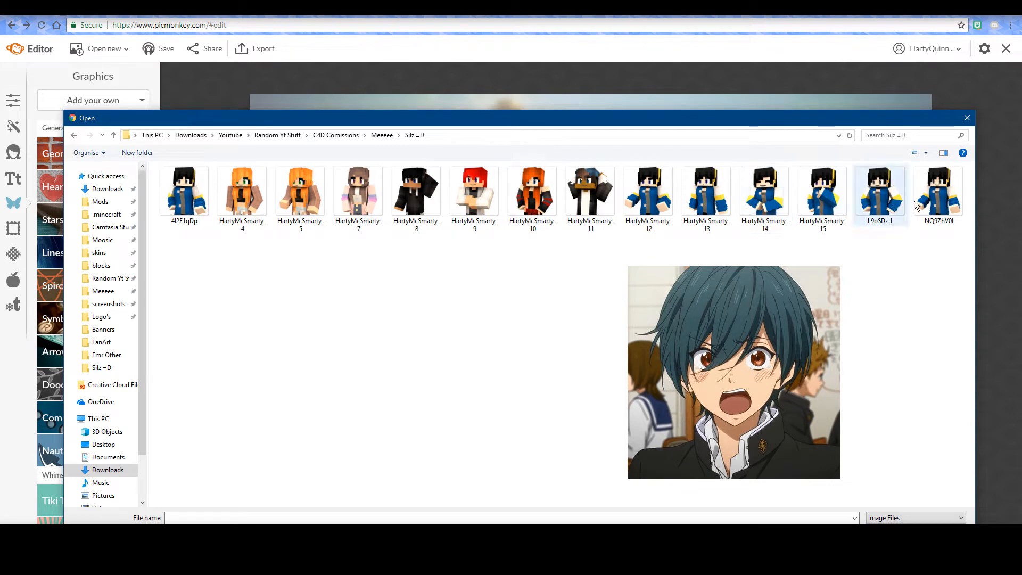
{"action": "double_click", "coordinate": [719, 204]}
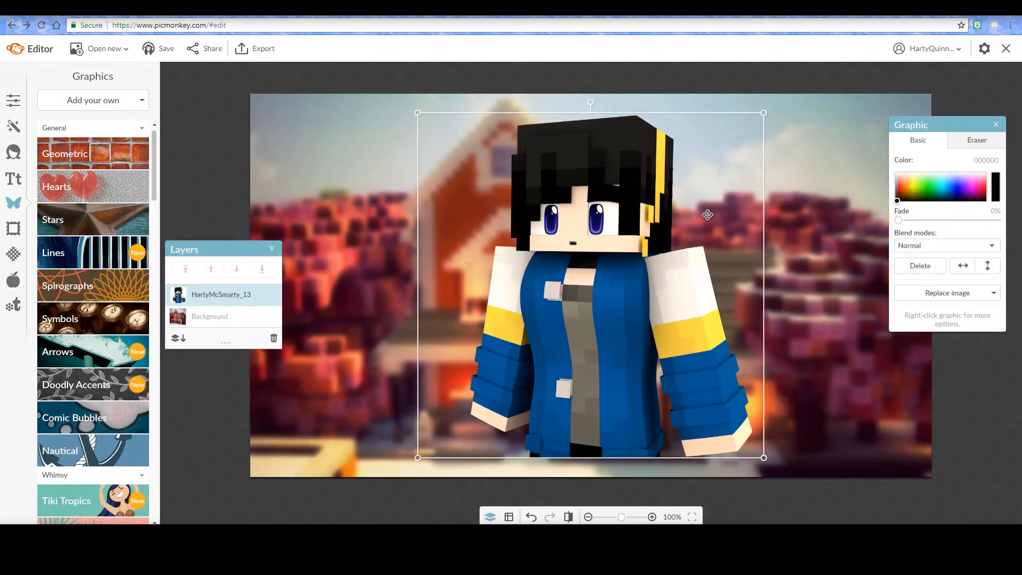
- Enlarge the character graphic and place it over the right half of the canvas, with its lower body beyond the bottom edge
{"action": "left_click_drag", "start_coordinate": [673, 270], "coordinate": [681, 271]}
{"action": "left_click_drag", "start_coordinate": [514, 264], "coordinate": [418, 266]}
{"action": "left_click_drag", "start_coordinate": [549, 260], "coordinate": [601, 267]}
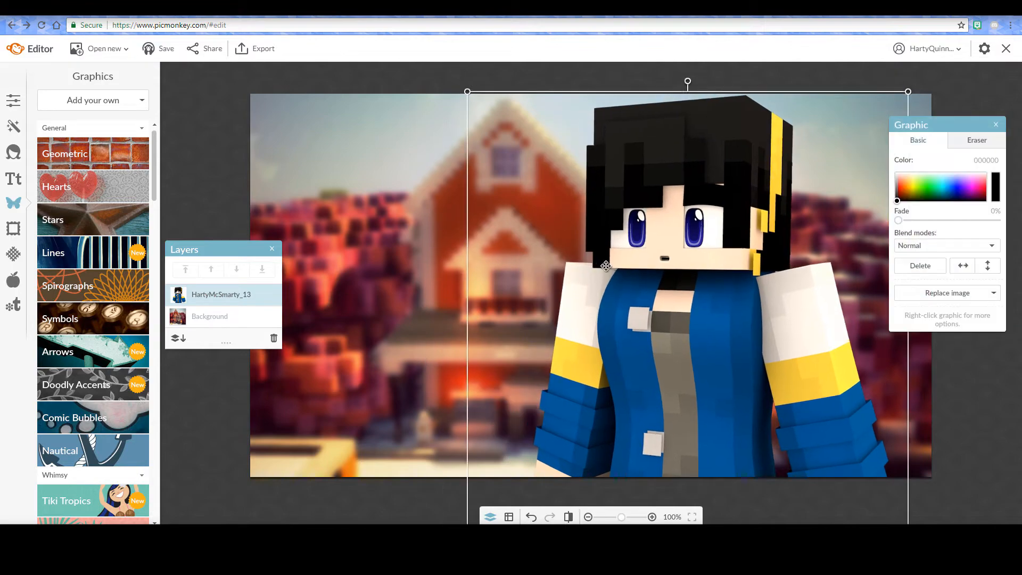
{"action": "left_click", "coordinate": [211, 133]}
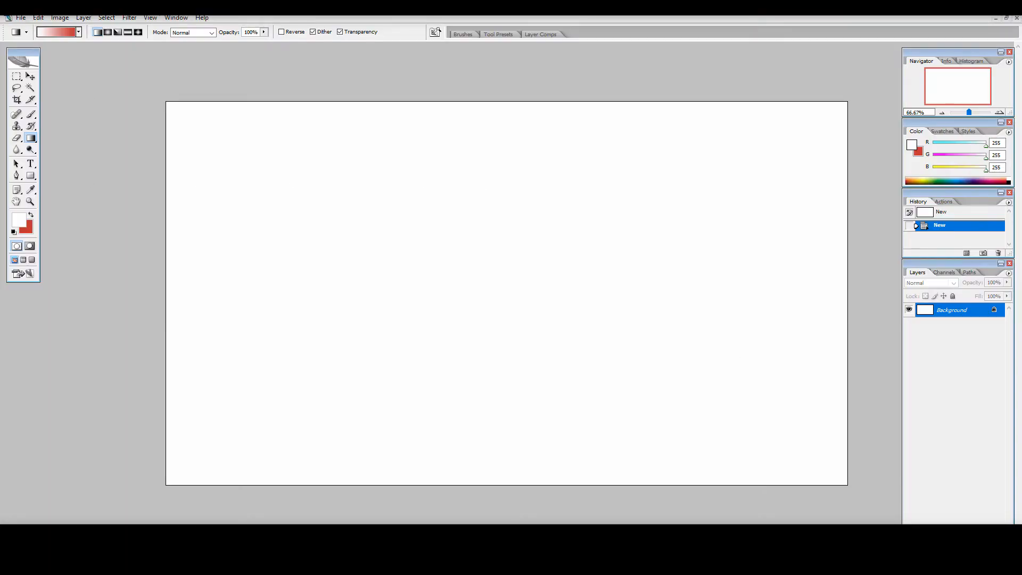
- In the blank Photoshop document, create a new empty layer and delete the white Background layer
{"action": "left_click", "coordinate": [984, 543]}
{"action": "left_click", "coordinate": [972, 323]}
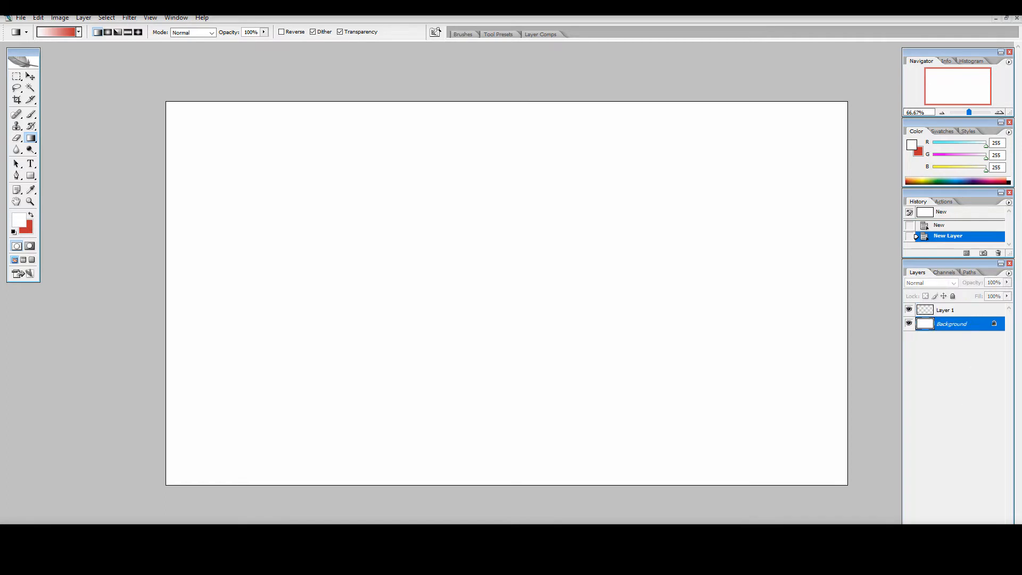
{"action": "left_click", "coordinate": [998, 543]}
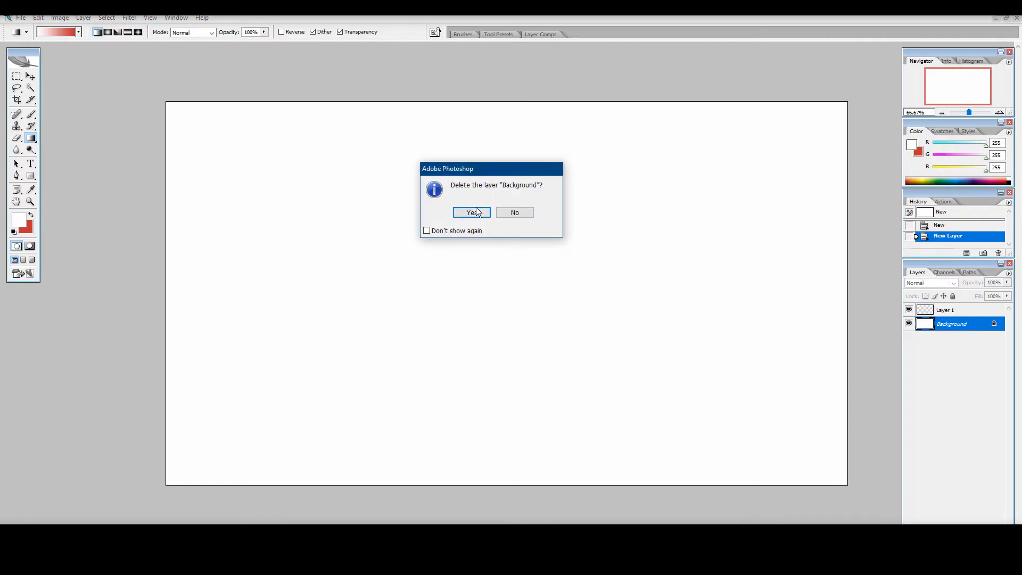
{"action": "left_click", "coordinate": [474, 213]}
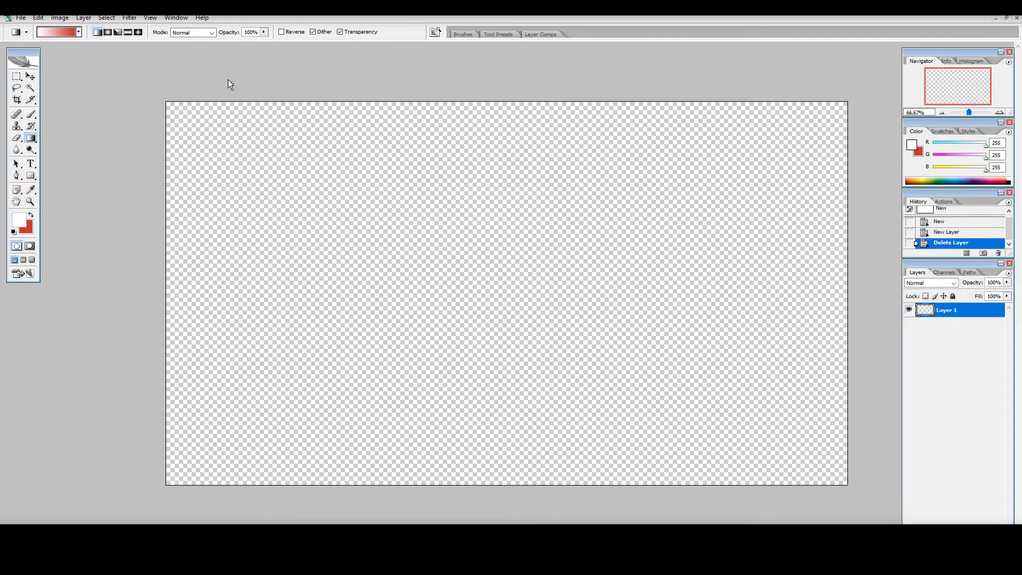
- Add the white text "Thumbnail" in Adlery Regular at 300 pt across the upper part of the canvas
{"action": "left_click", "coordinate": [32, 166]}
{"action": "left_click", "coordinate": [267, 254]}
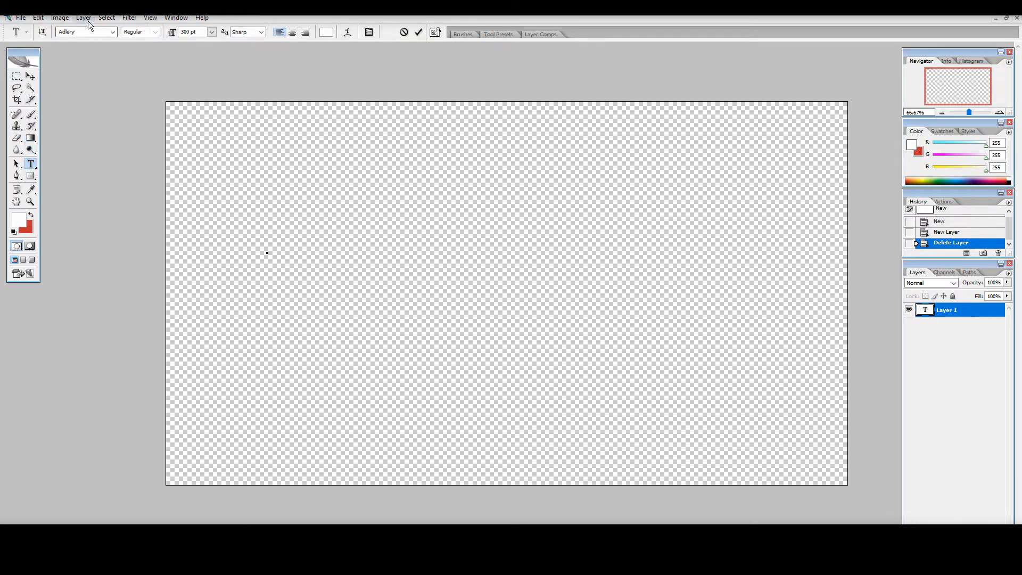
{"action": "type", "text": "Thu"}
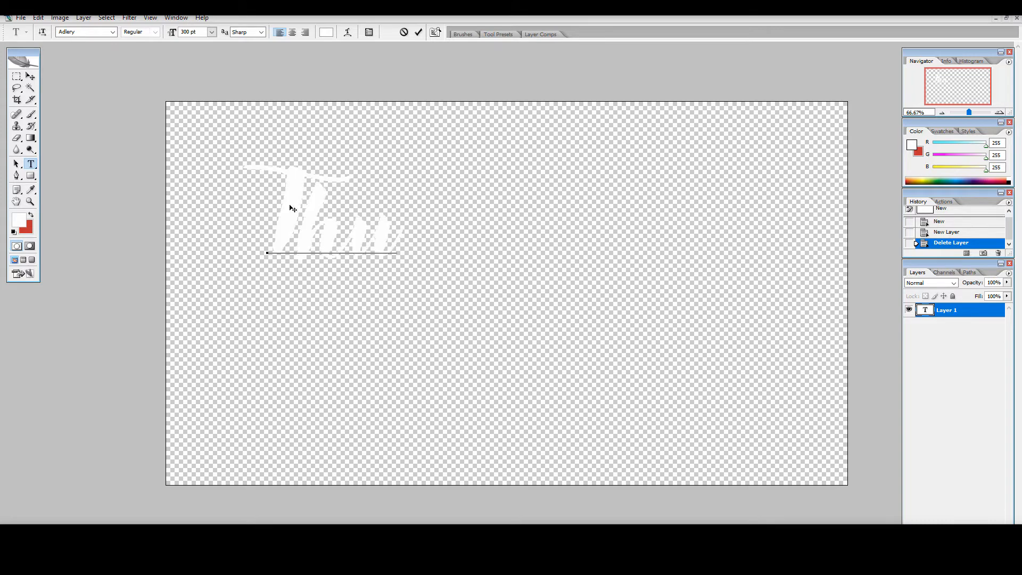
{"action": "type", "text": "mbnail"}
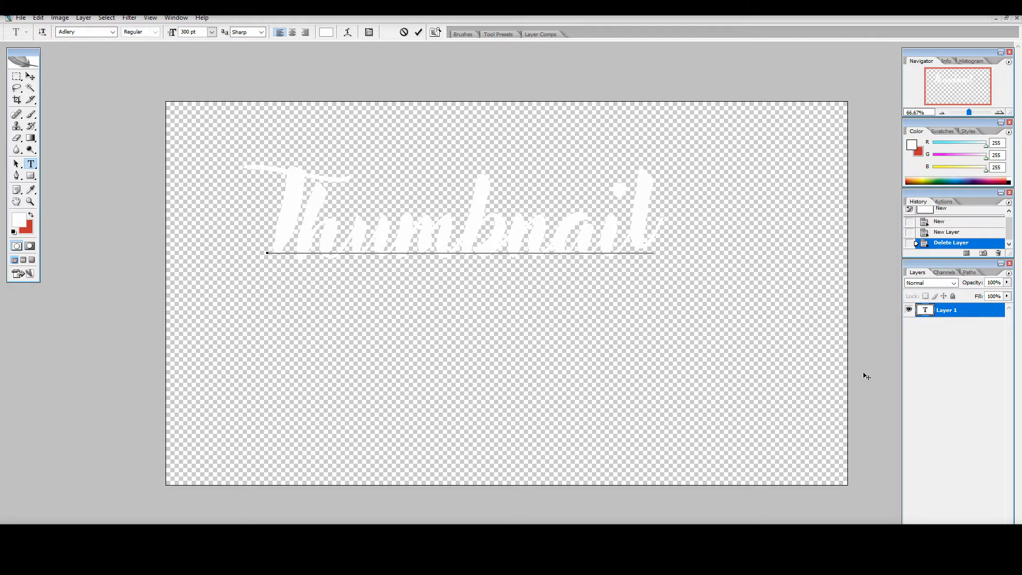
{"action": "left_click", "coordinate": [941, 364]}
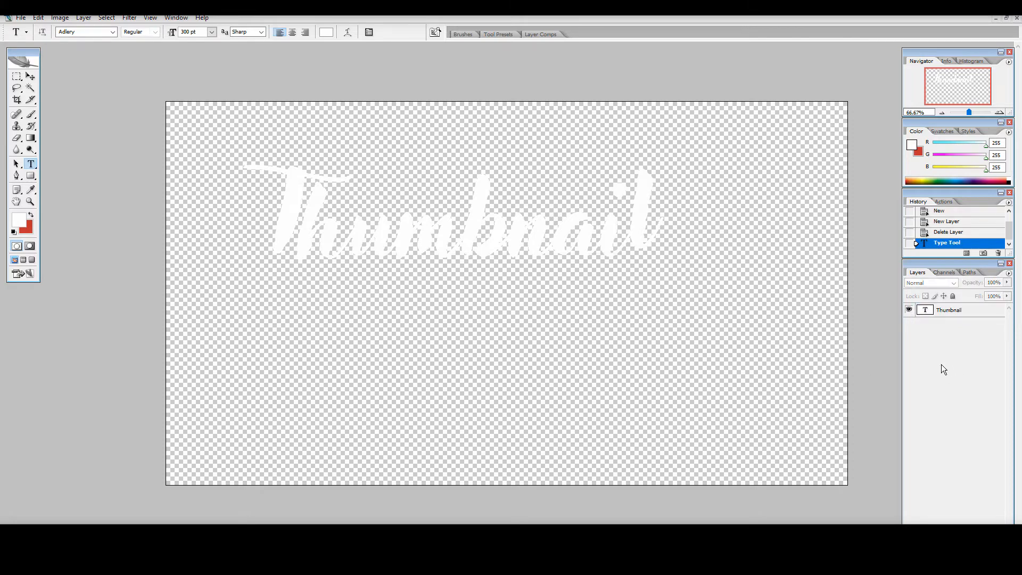
- Add the text "Tutorial" on its own layer and move it close beneath the right part of "Thumbnail"
{"action": "left_click", "coordinate": [447, 364]}
{"action": "type", "text": "Tutorial"}
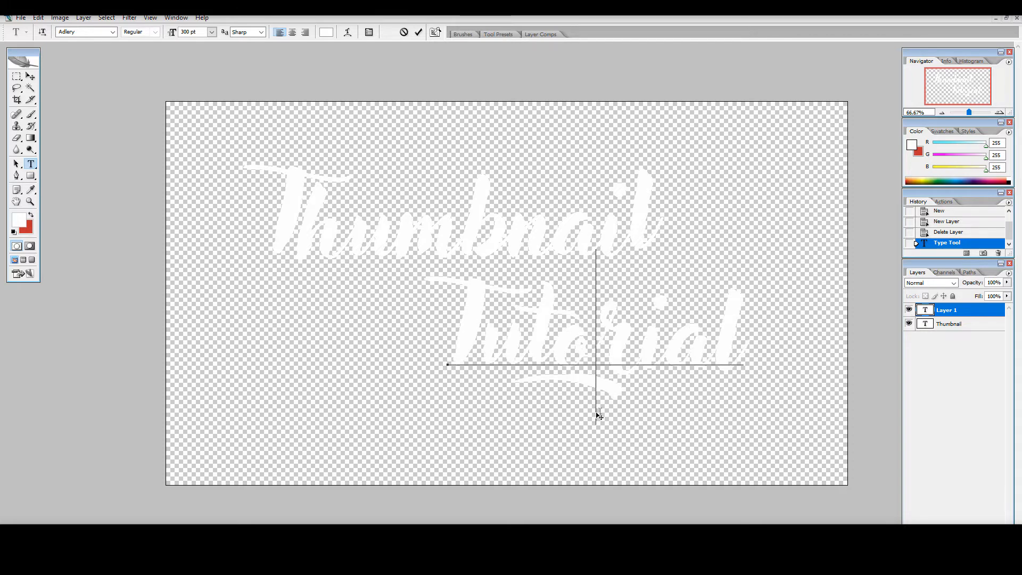
{"action": "left_click_drag", "start_coordinate": [801, 435], "coordinate": [773, 423]}
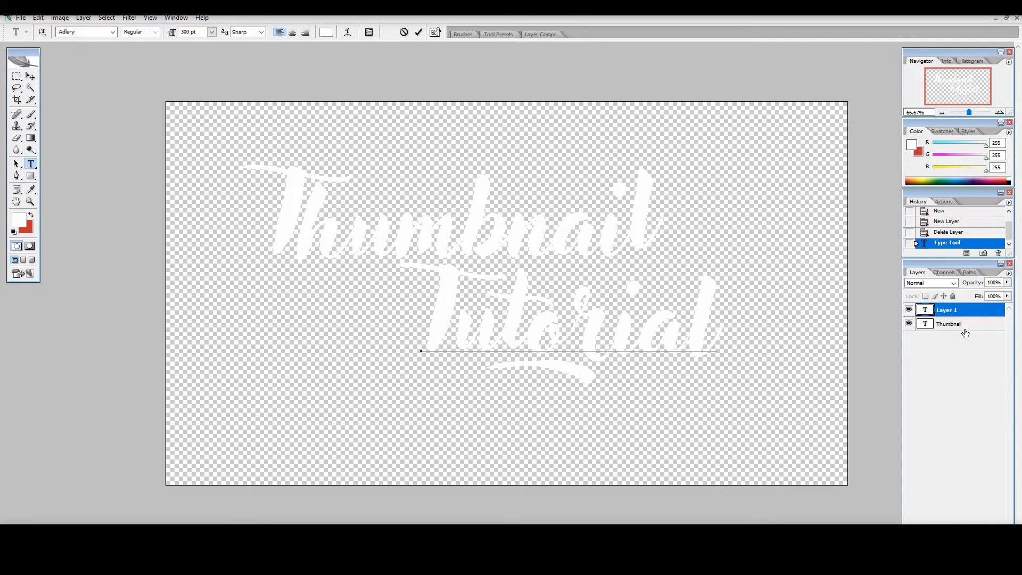
{"action": "left_click", "coordinate": [965, 329]}
{"action": "left_click", "coordinate": [30, 88]}
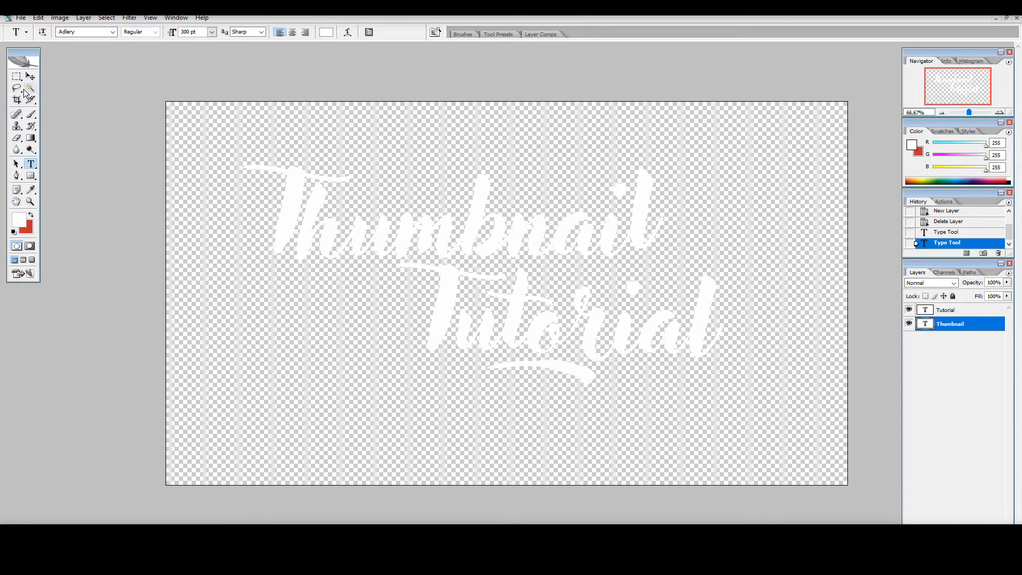
{"action": "left_click", "coordinate": [292, 199]}
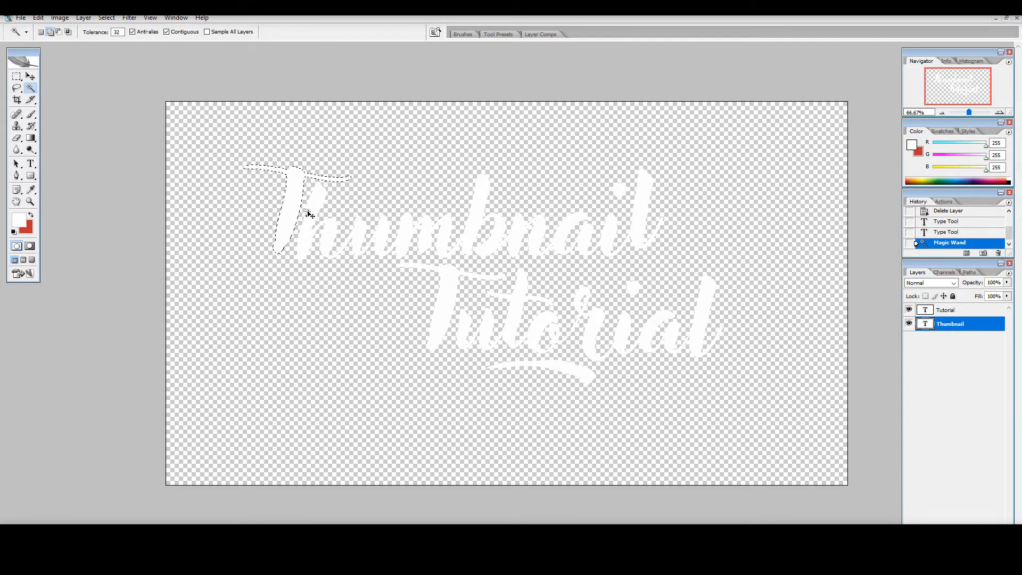
{"action": "left_click", "coordinate": [313, 214], "text": "shift"}
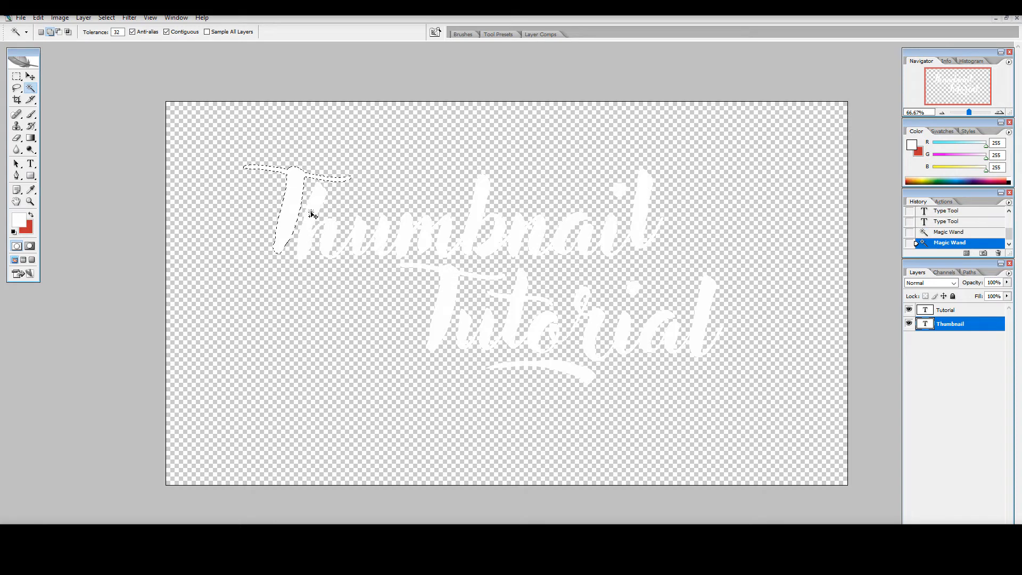
{"action": "left_click", "coordinate": [451, 309]}
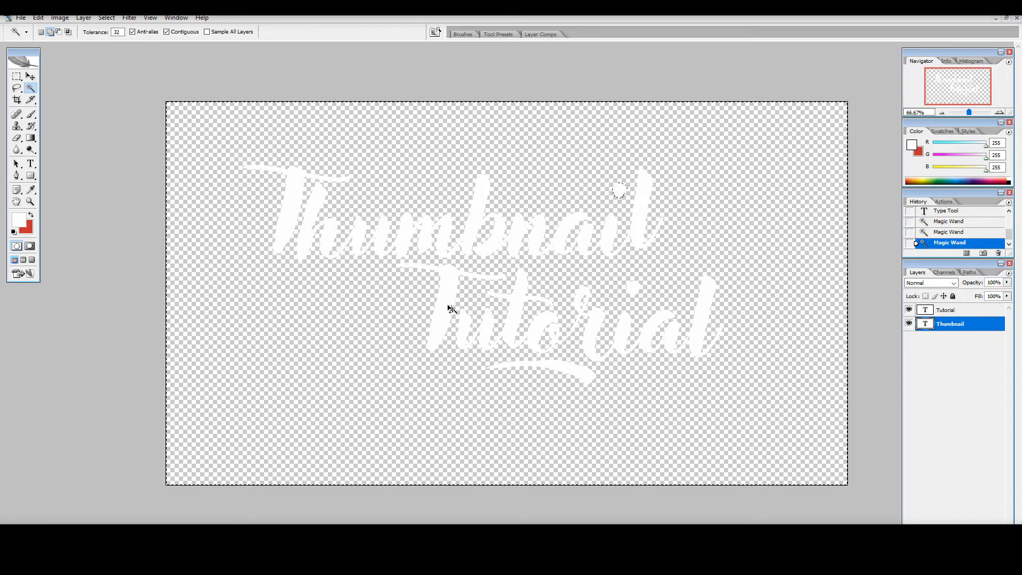
{"action": "key", "text": "ctrl+d"}
- Select all letters of "Thumbnail" and "Tutorial" on their respective layers with the Magic Wand, including the dots and the underline flourish
{"action": "left_click", "coordinate": [292, 211]}
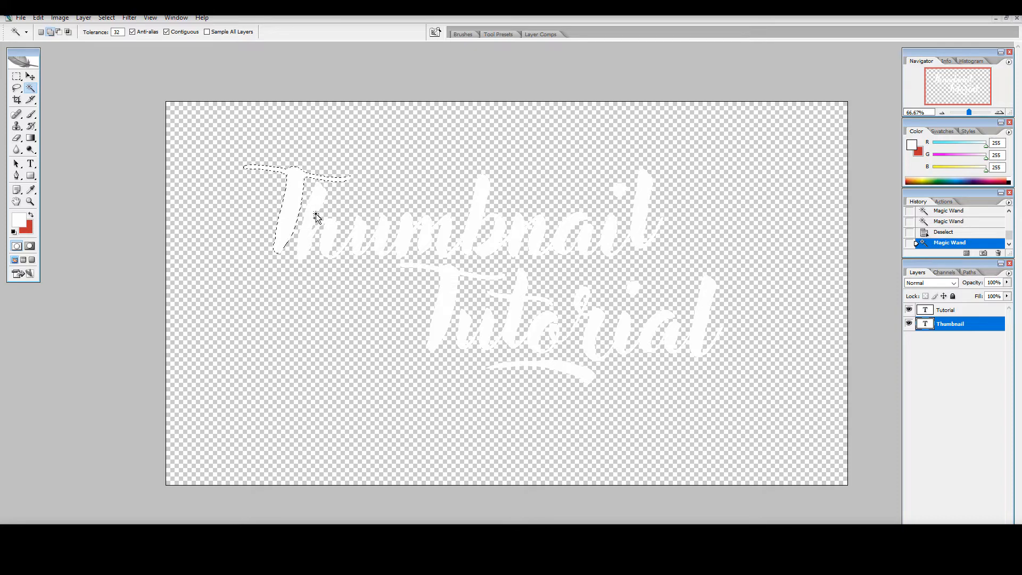
{"action": "left_click", "coordinate": [315, 214], "text": "shift"}
{"action": "left_click", "coordinate": [951, 314]}
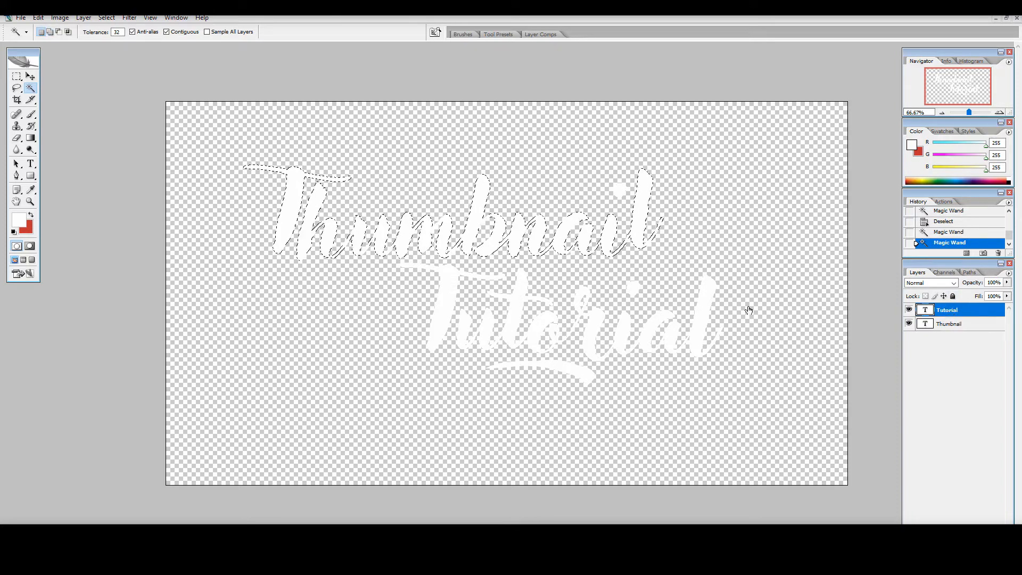
{"action": "left_click", "coordinate": [452, 287], "text": "shift"}
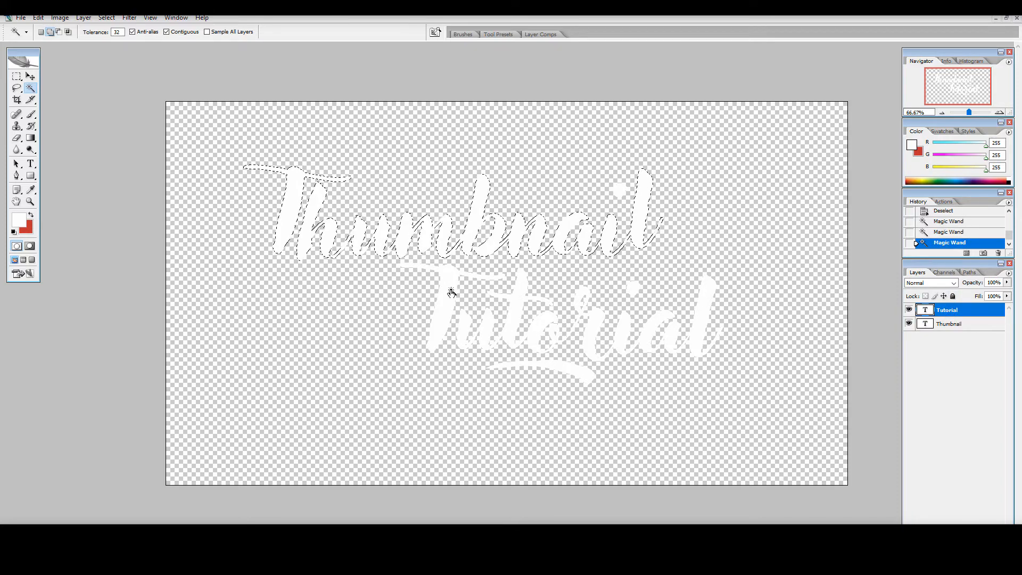
{"action": "left_click", "coordinate": [511, 300], "text": "shift"}
{"action": "left_click", "coordinate": [582, 364], "text": "shift"}
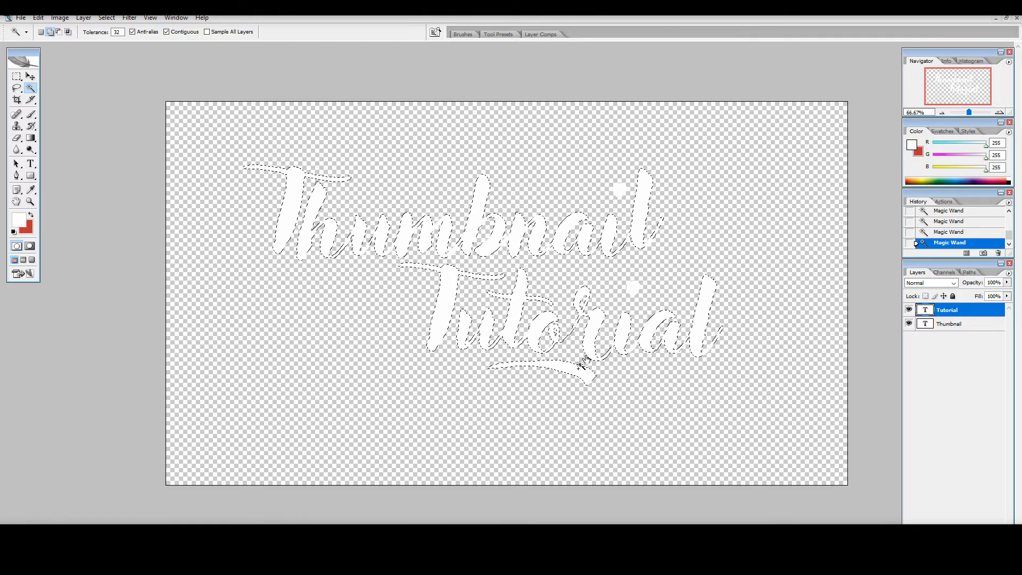
{"action": "left_click", "coordinate": [633, 288], "text": "shift"}
{"action": "left_click", "coordinate": [945, 327]}
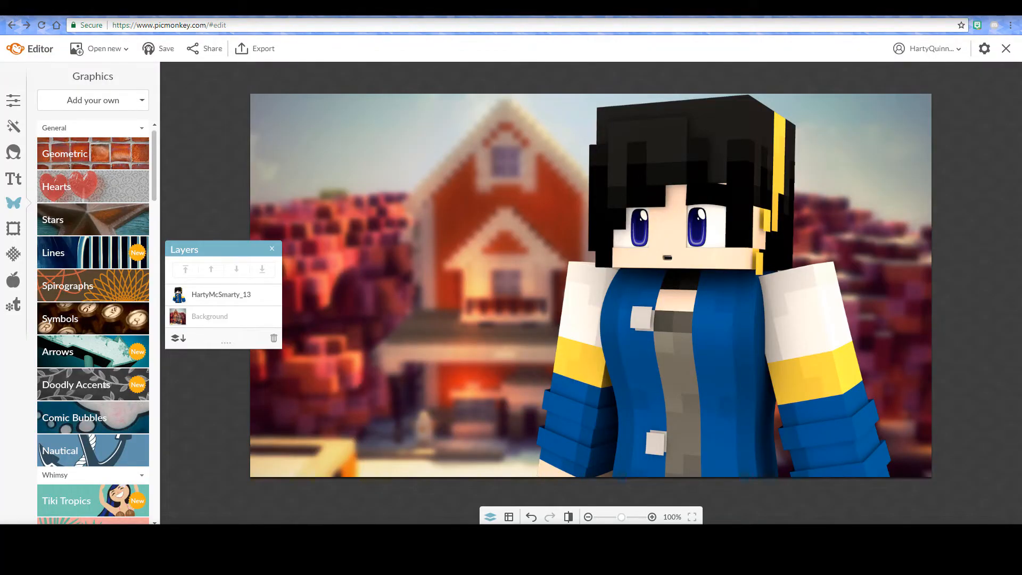
{"action": "mouse_move", "coordinate": [379, 564]}
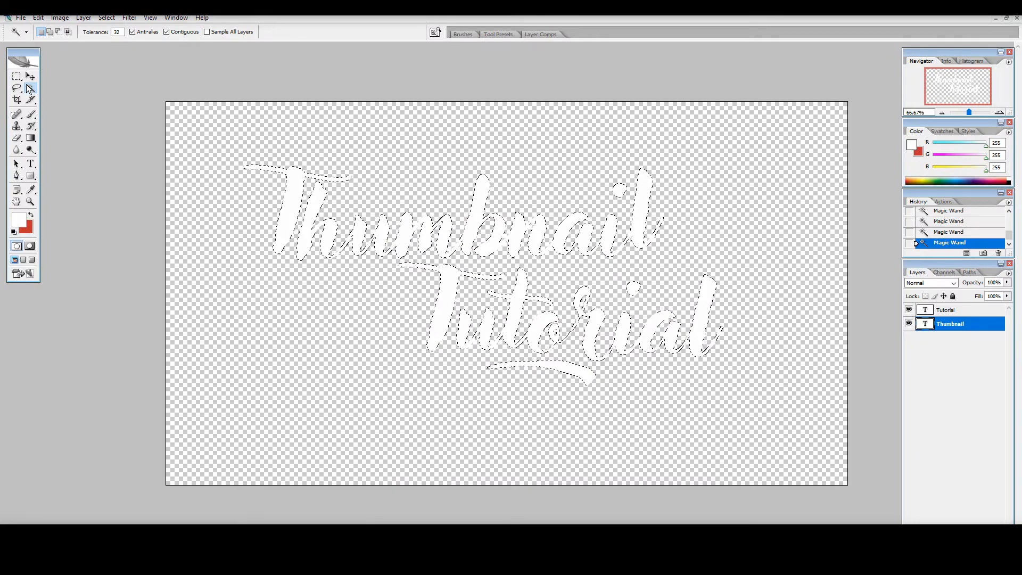
- Set the foreground colour to a fully saturated orange (RGB 255, 120, 0)
{"action": "left_click", "coordinate": [19, 219]}
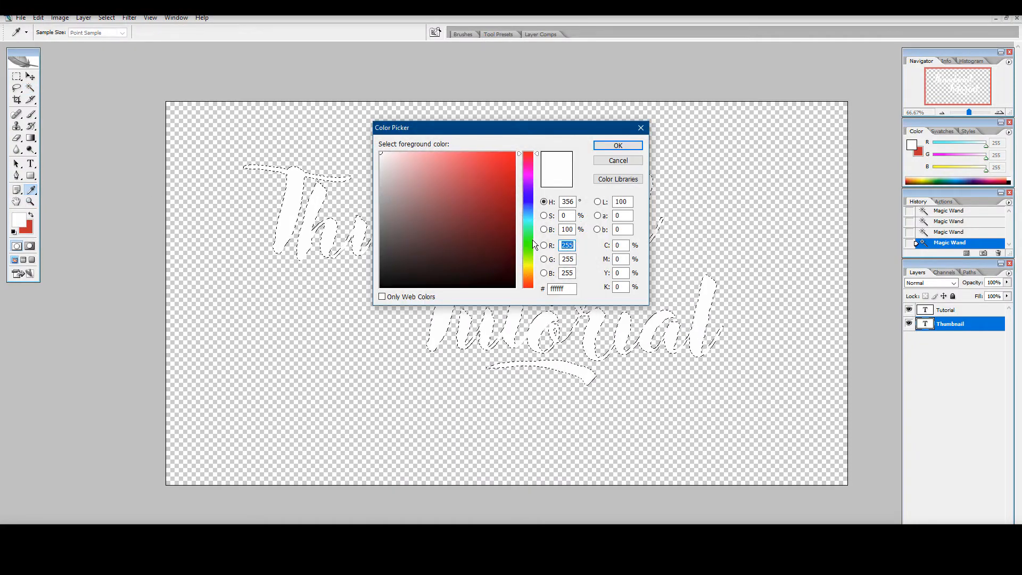
{"action": "left_click", "coordinate": [528, 273]}
{"action": "left_click_drag", "start_coordinate": [527, 270], "coordinate": [525, 276]}
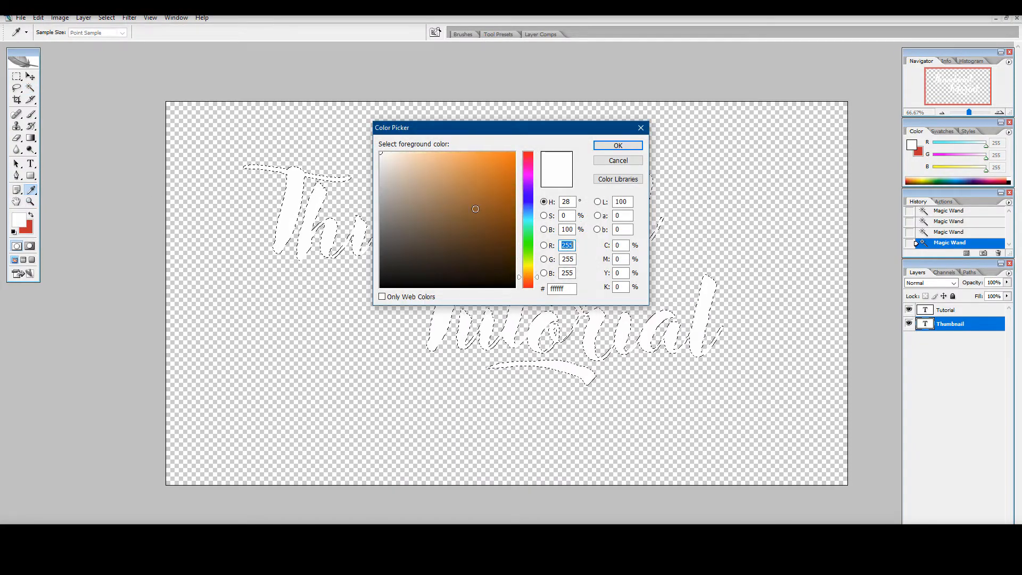
{"action": "left_click", "coordinate": [514, 152]}
{"action": "left_click", "coordinate": [626, 148]}
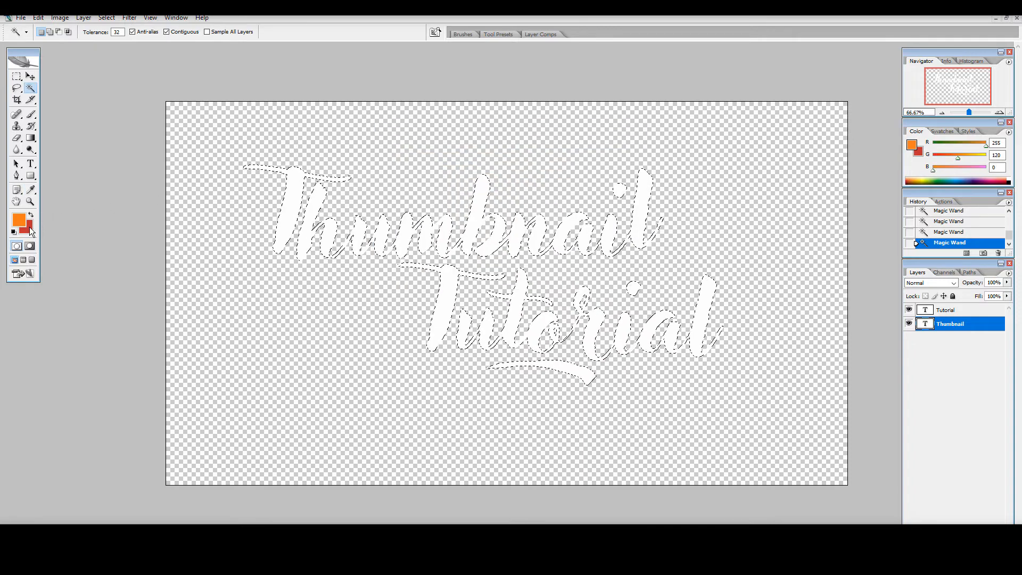
- Set the background colour to a bright, fully saturated yellow with a hue of 56°
{"action": "left_click", "coordinate": [25, 227]}
{"action": "left_click", "coordinate": [529, 266]}
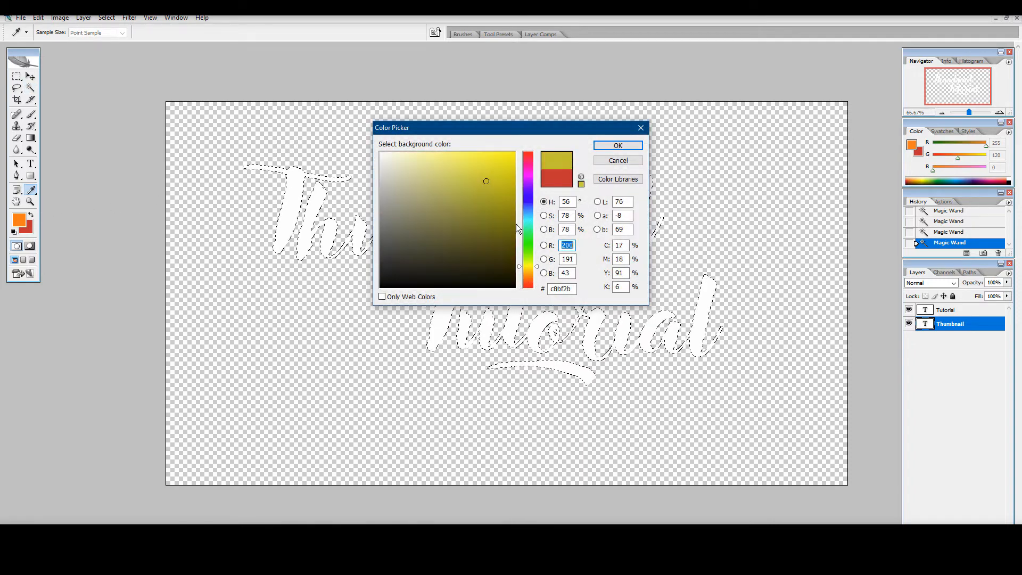
{"action": "left_click", "coordinate": [517, 160]}
{"action": "left_click", "coordinate": [626, 150]}
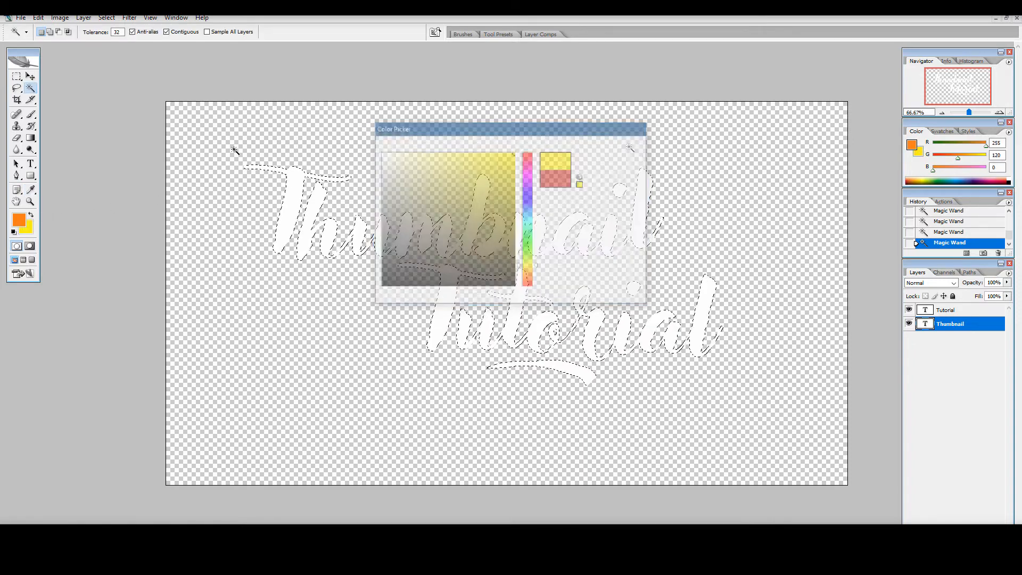
- With the Gradient tool active, create a new empty layer and move it above the Tutorial and Thumbnail text layers
{"action": "left_click", "coordinate": [31, 138]}
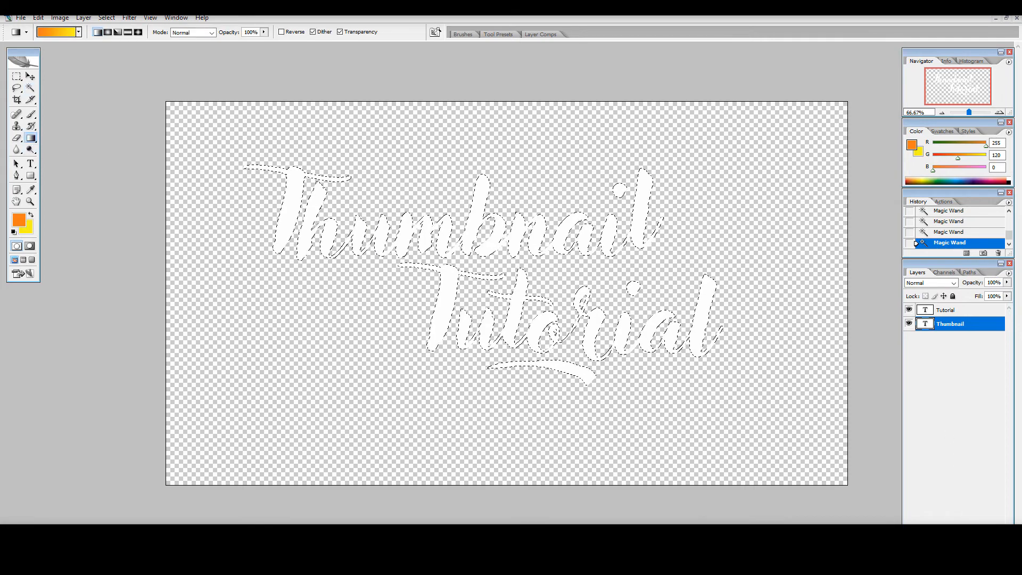
{"action": "left_click", "coordinate": [984, 542]}
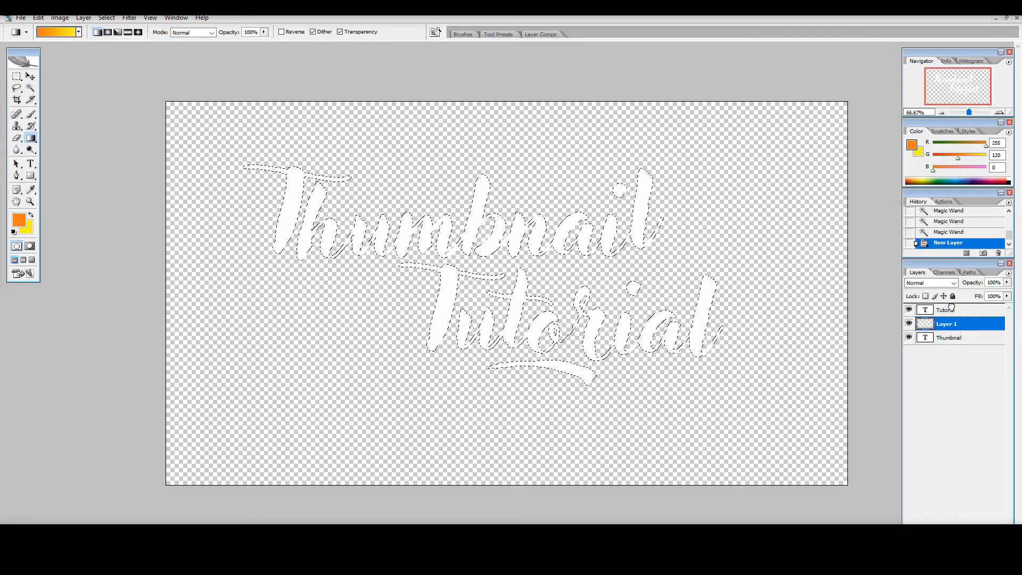
{"action": "left_click_drag", "start_coordinate": [951, 307], "coordinate": [951, 305]}
- Try orange-to-yellow linear gradients in several directions across the selected lettering on the new layer
{"action": "left_click_drag", "start_coordinate": [573, 200], "coordinate": [481, 313]}
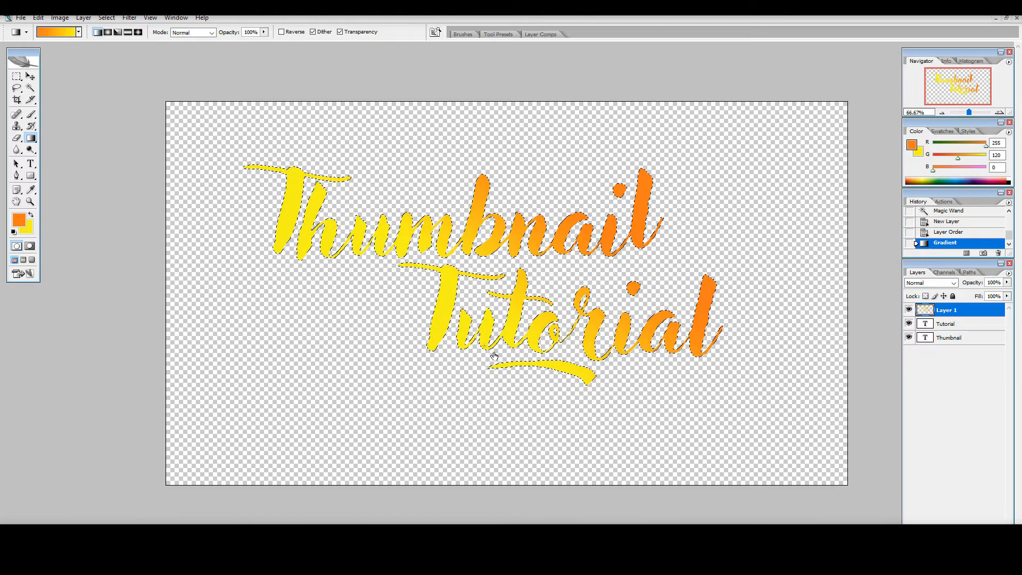
{"action": "left_click_drag", "start_coordinate": [494, 355], "coordinate": [515, 238]}
{"action": "left_click_drag", "start_coordinate": [517, 276], "coordinate": [529, 234]}
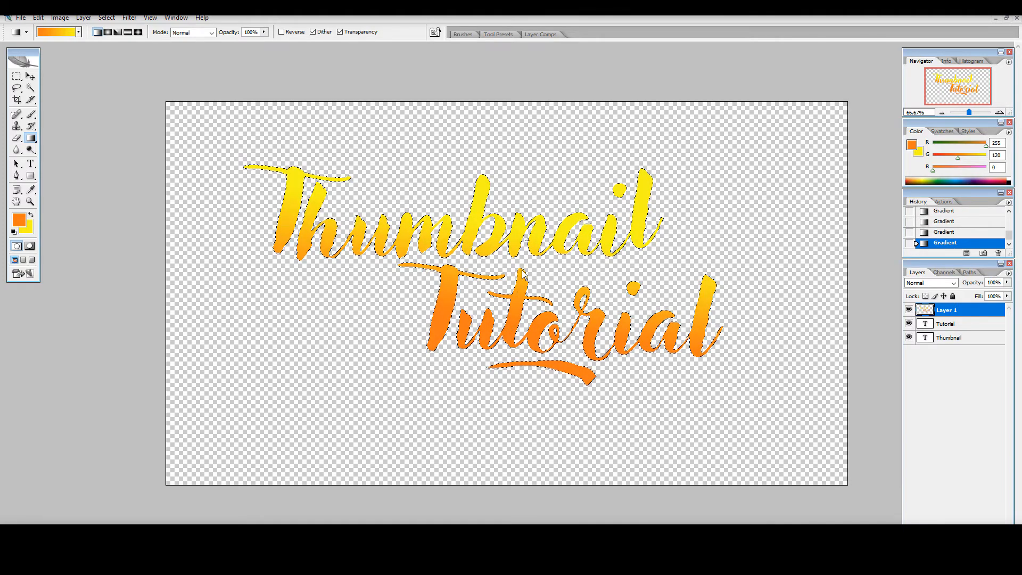
{"action": "left_click_drag", "start_coordinate": [510, 292], "coordinate": [514, 261]}
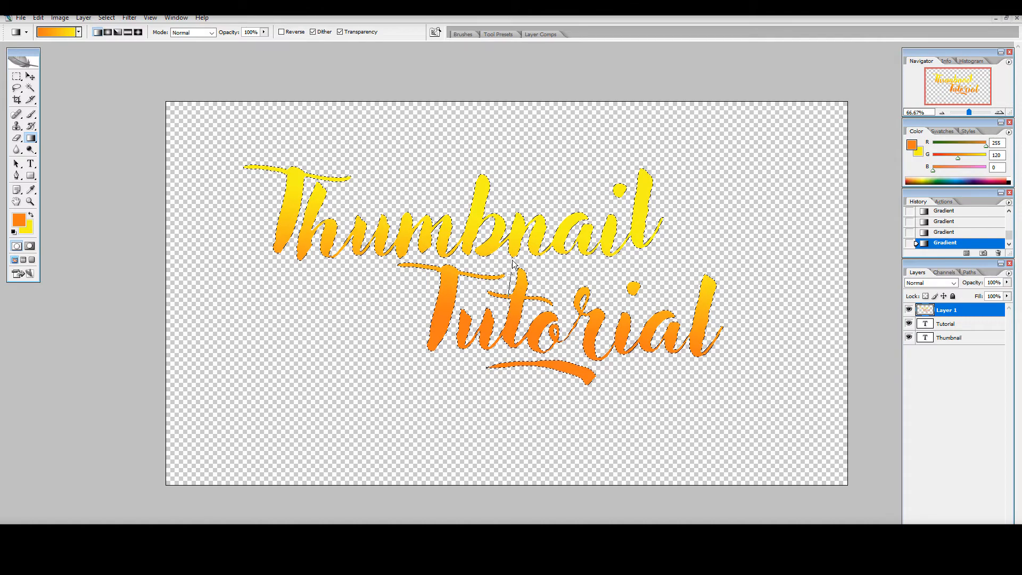
{"action": "left_click_drag", "start_coordinate": [530, 218], "coordinate": [531, 217]}
{"action": "left_click_drag", "start_coordinate": [470, 299], "coordinate": [497, 297]}
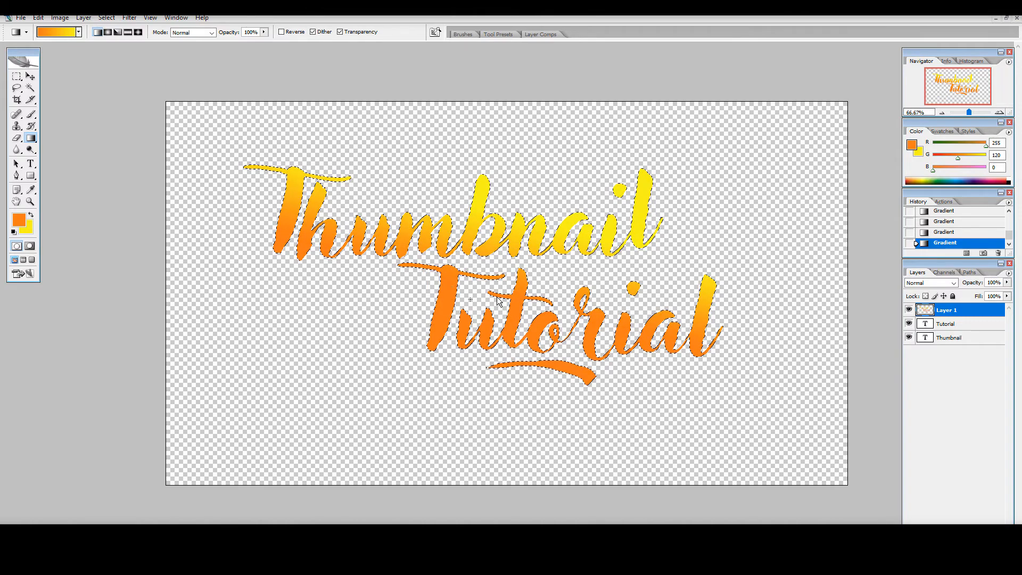
- Change the background colour to red and fill the selected lettering with a diagonal orange-to-red gradient
{"action": "left_click", "coordinate": [28, 231]}
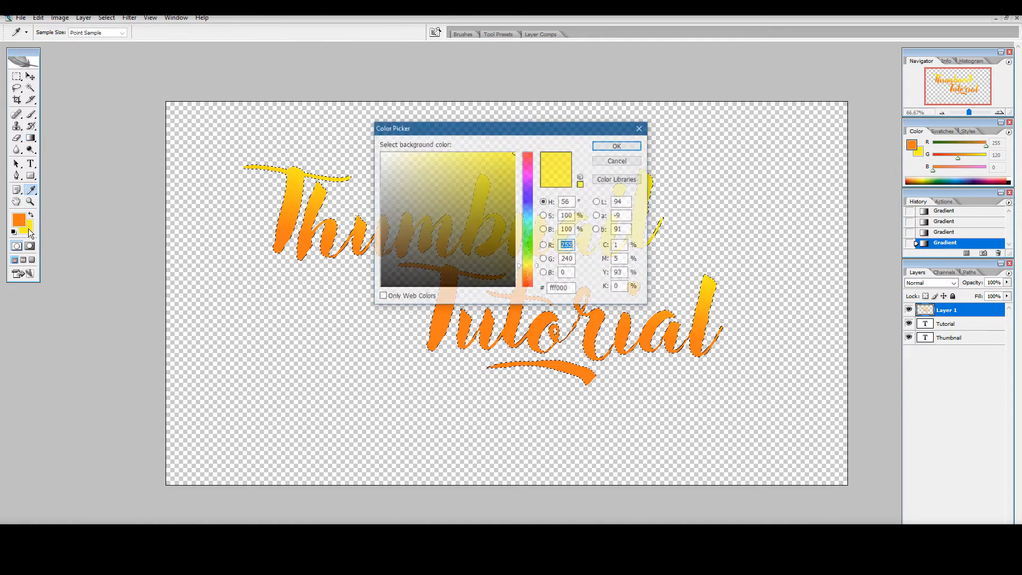
{"action": "left_click_drag", "start_coordinate": [531, 160], "coordinate": [527, 143]}
{"action": "left_click", "coordinate": [602, 146]}
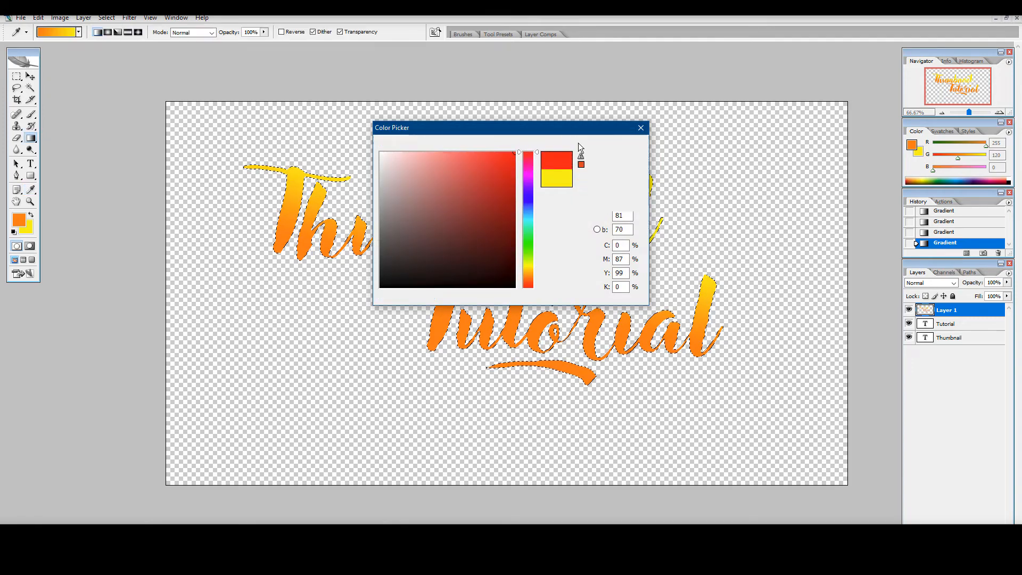
{"action": "left_click_drag", "start_coordinate": [417, 321], "coordinate": [511, 176]}
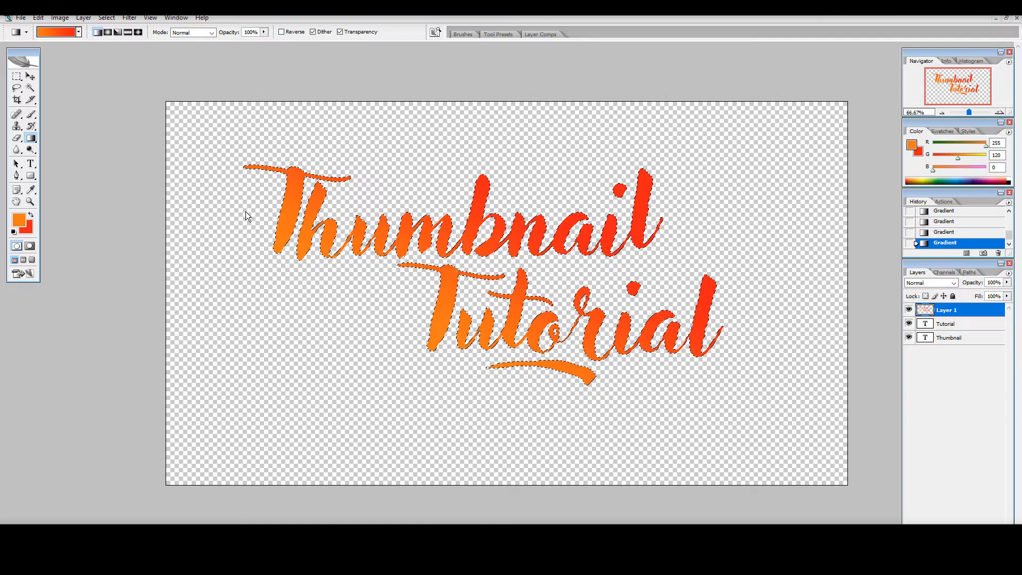
- Stroke the lettering selection with a 7 px white outline placed outside, in Normal mode at 100% opacity
{"action": "left_click", "coordinate": [39, 18]}
{"action": "left_click", "coordinate": [82, 172]}
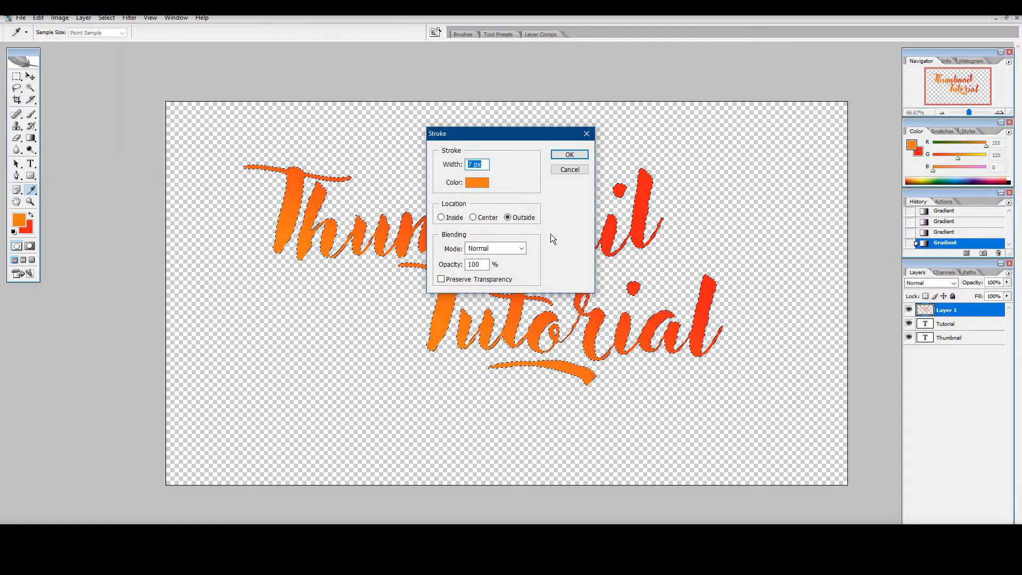
{"action": "left_click", "coordinate": [475, 184]}
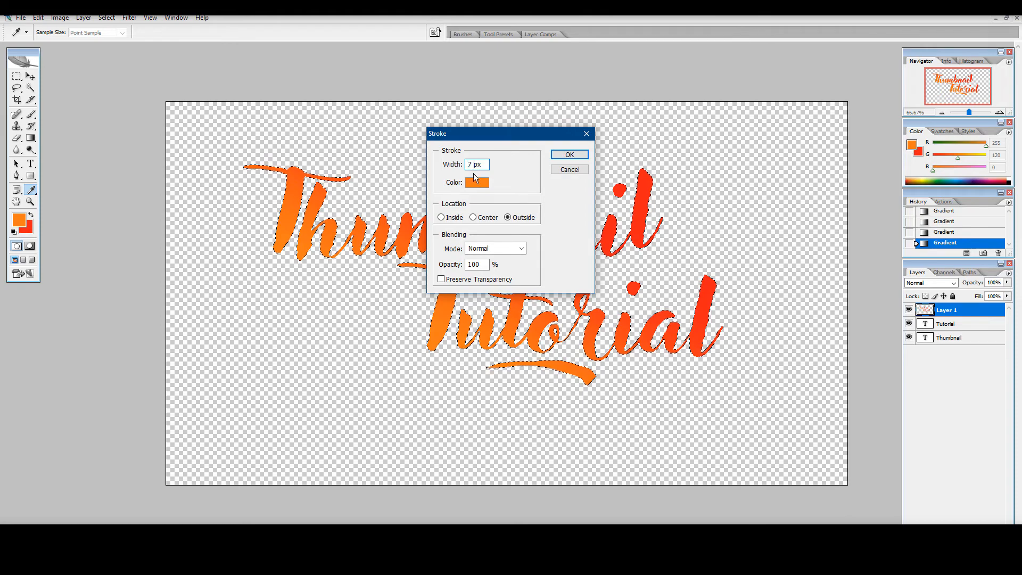
{"action": "left_click", "coordinate": [617, 146]}
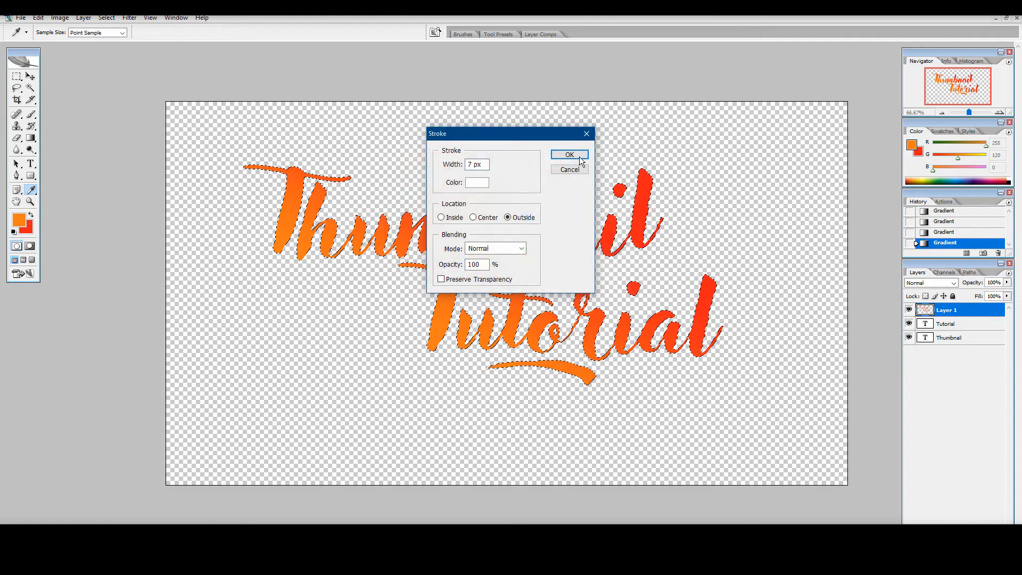
{"action": "left_click", "coordinate": [577, 155]}
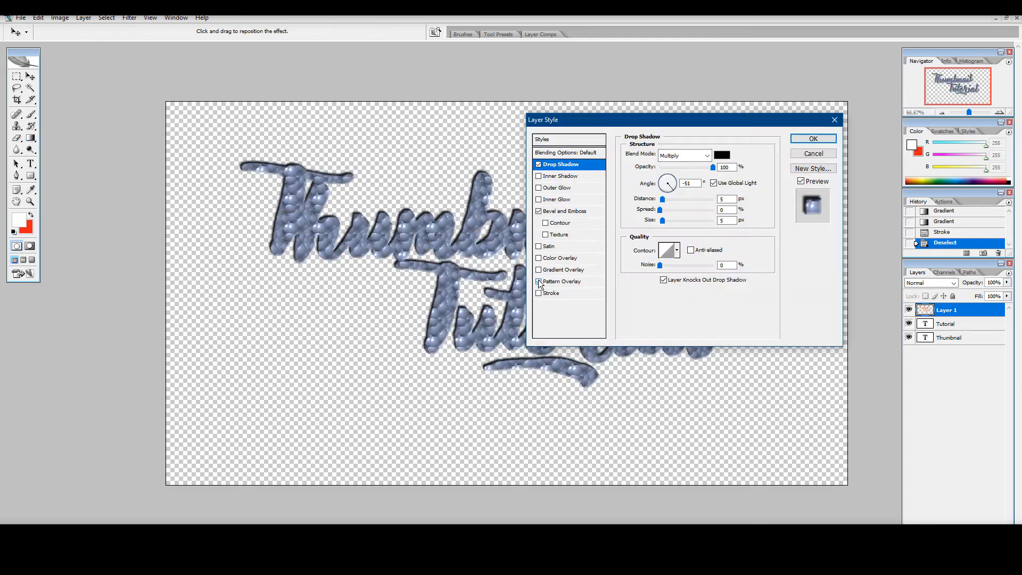
- Turn off the pattern overlay in the gradient lettering's layer style and toggle the stroke effect on and off
{"action": "left_click", "coordinate": [538, 281]}
{"action": "left_click", "coordinate": [538, 293]}
{"action": "left_click", "coordinate": [538, 294]}
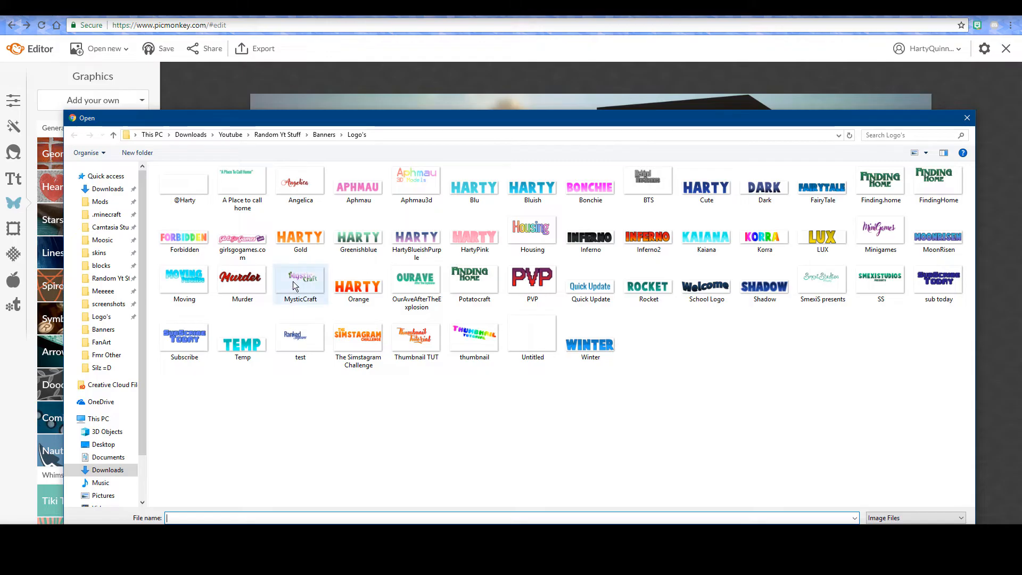
- Switch to PicMonkey, add the Thumbnail TUT image as a graphic, move it to the canvas's upper left and enlarge it
{"action": "double_click", "coordinate": [414, 336]}
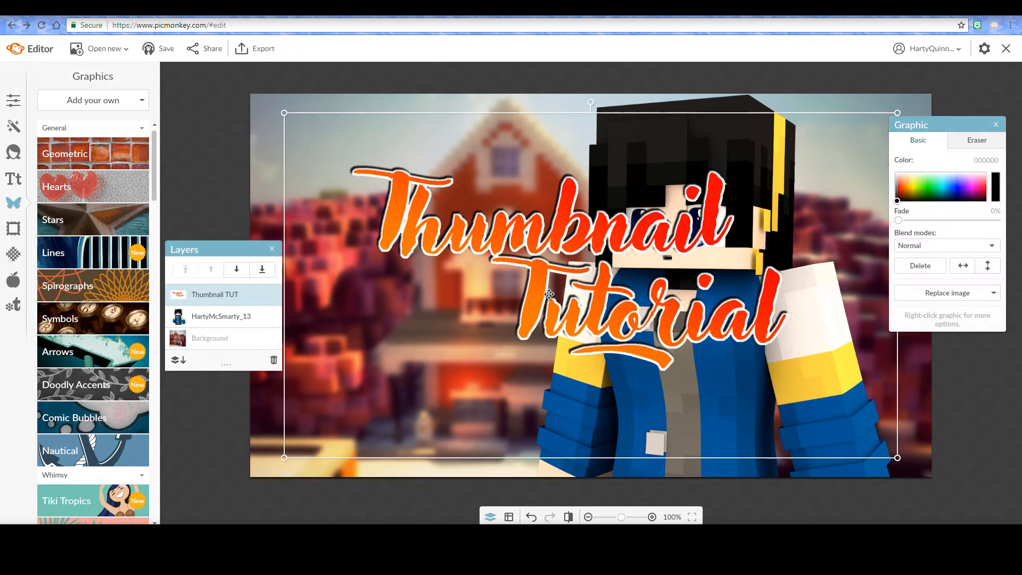
{"action": "left_click_drag", "start_coordinate": [464, 205], "coordinate": [472, 205]}
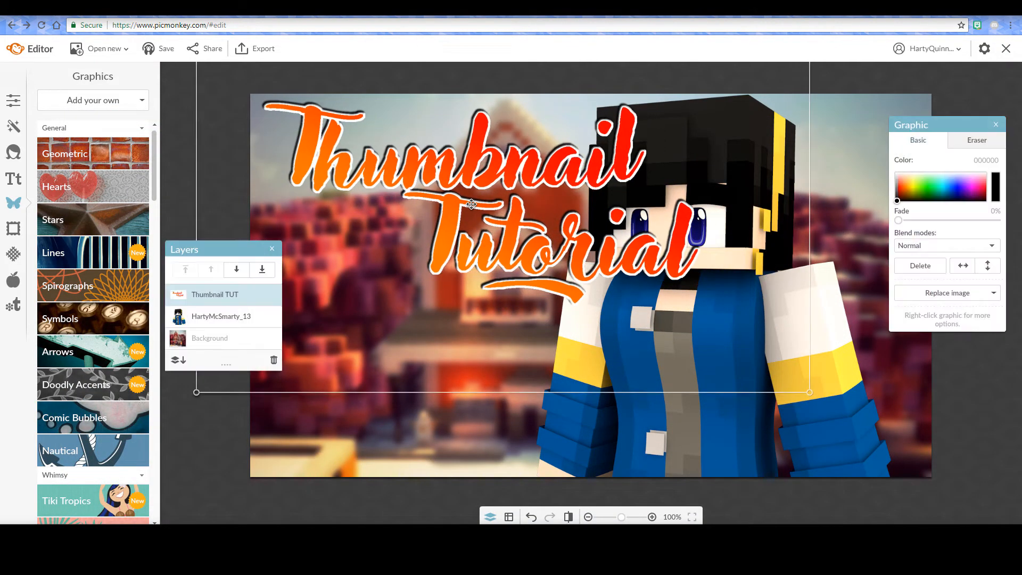
{"action": "left_click_drag", "start_coordinate": [595, 392], "coordinate": [595, 472]}
{"action": "left_click_drag", "start_coordinate": [597, 279], "coordinate": [596, 274]}
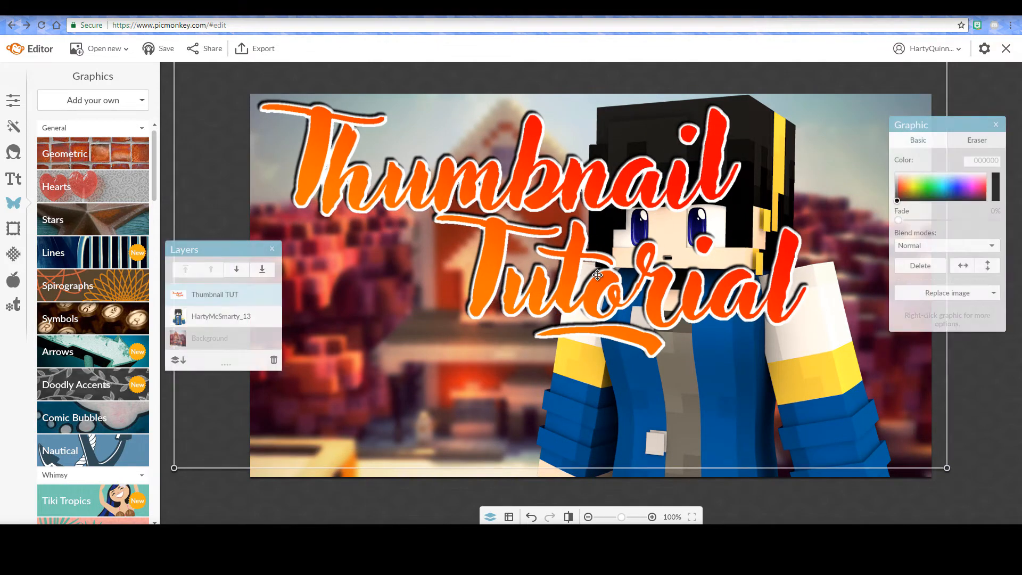
- Bring the character render in front of the lettering and move it slightly to the right
{"action": "left_click", "coordinate": [207, 318]}
{"action": "left_click", "coordinate": [211, 269]}
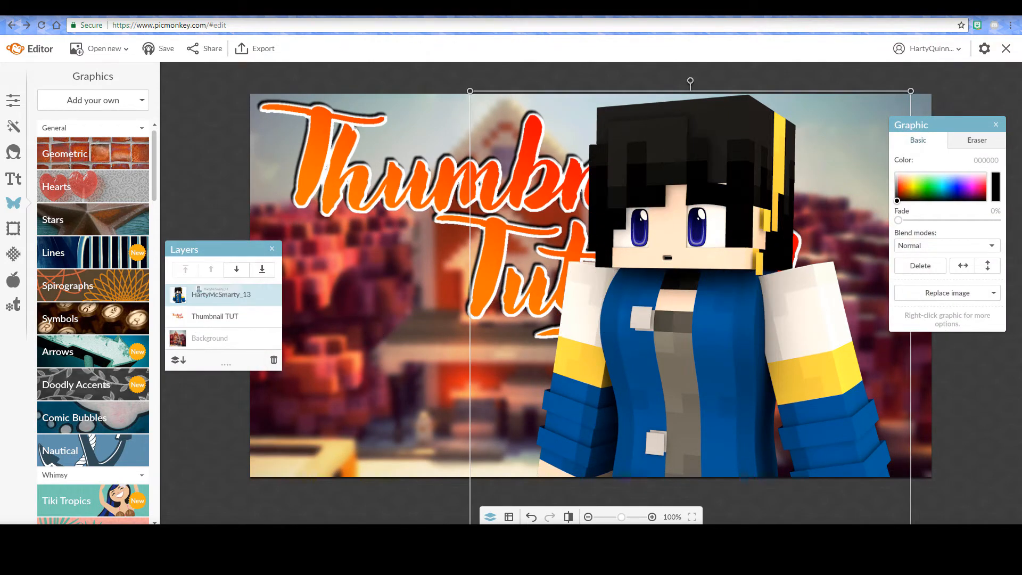
{"action": "left_click_drag", "start_coordinate": [633, 314], "coordinate": [659, 313]}
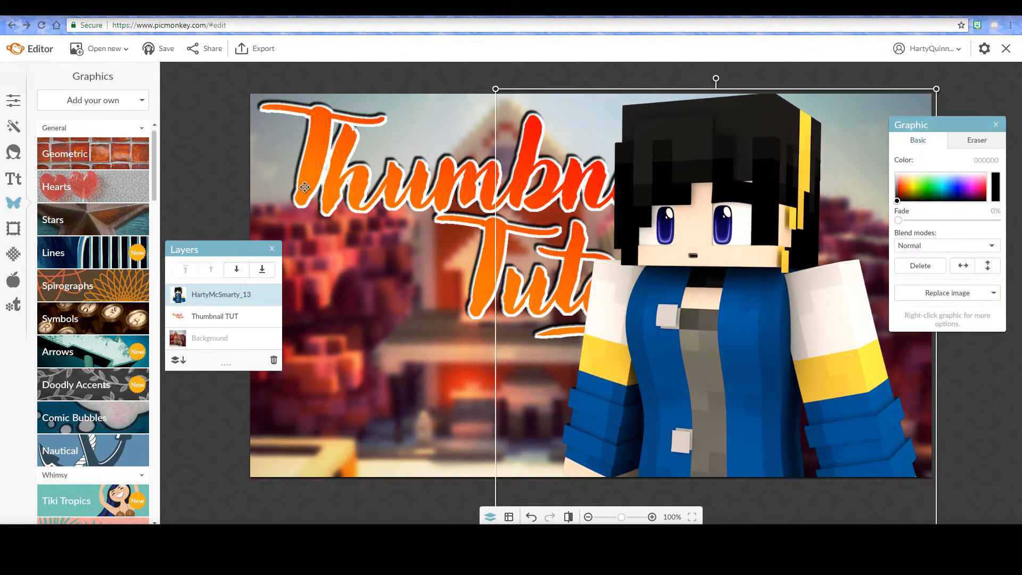
- Enlarge the Thumbnail TUT lettering further and reposition it against the canvas's upper-left corner
{"action": "left_click", "coordinate": [213, 316]}
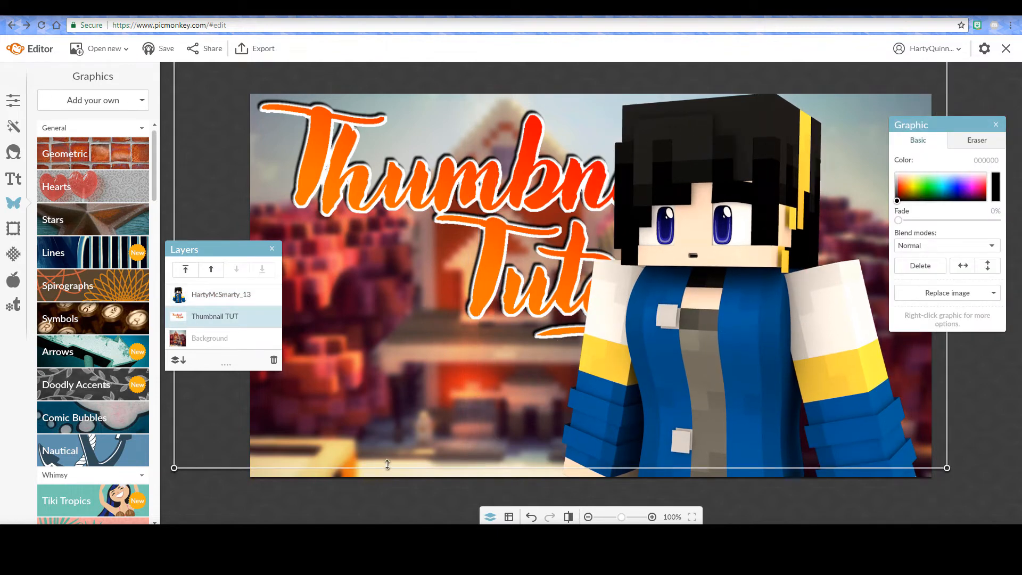
{"action": "left_click_drag", "start_coordinate": [395, 467], "coordinate": [365, 505]}
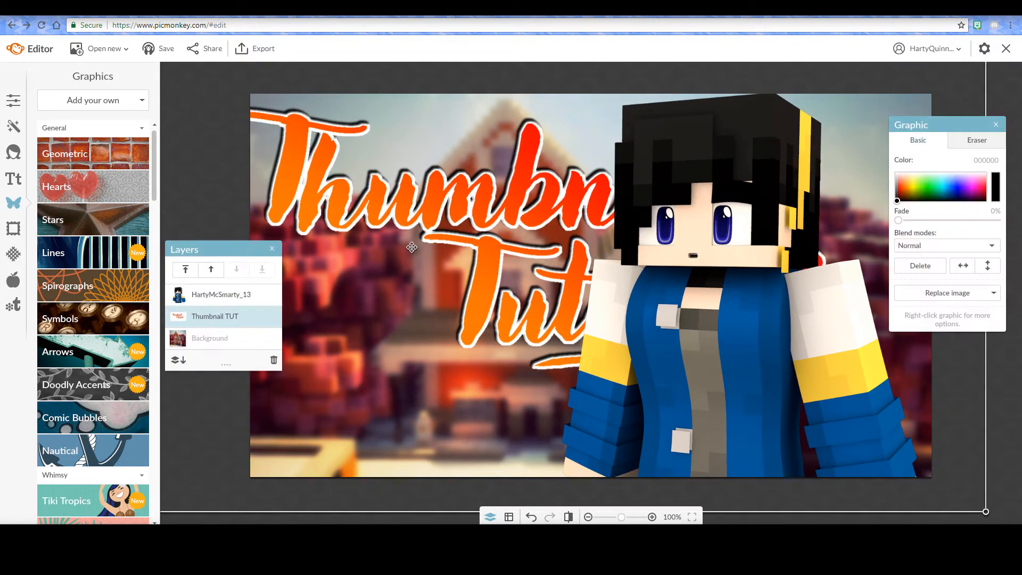
{"action": "left_click_drag", "start_coordinate": [412, 248], "coordinate": [441, 242]}
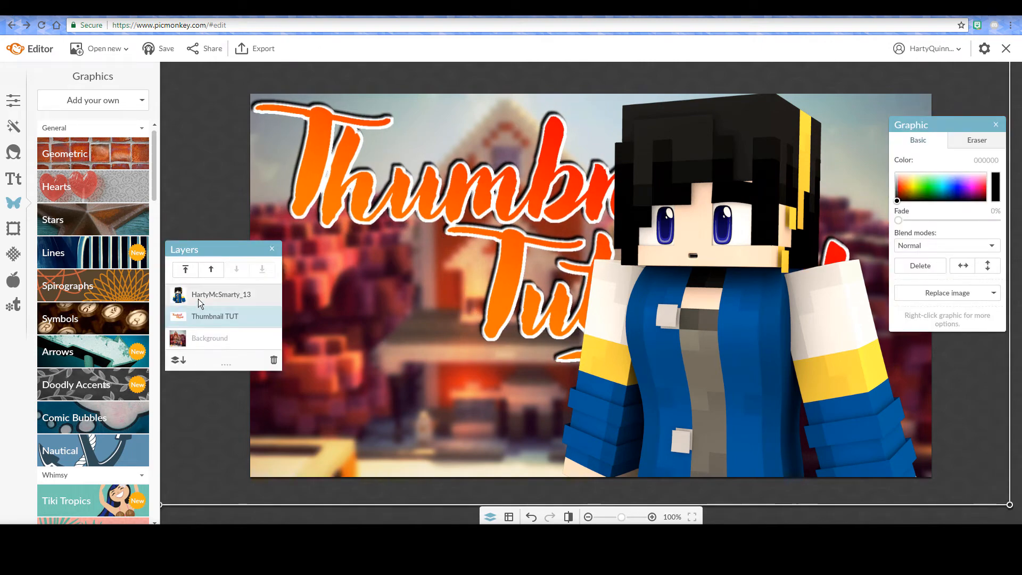
- Add the hOUSEFLIPPER.1 image as a graphic, shrink it, tilt it slightly counterclockwise and place it in the canvas's lower-left area
{"action": "left_click", "coordinate": [198, 297]}
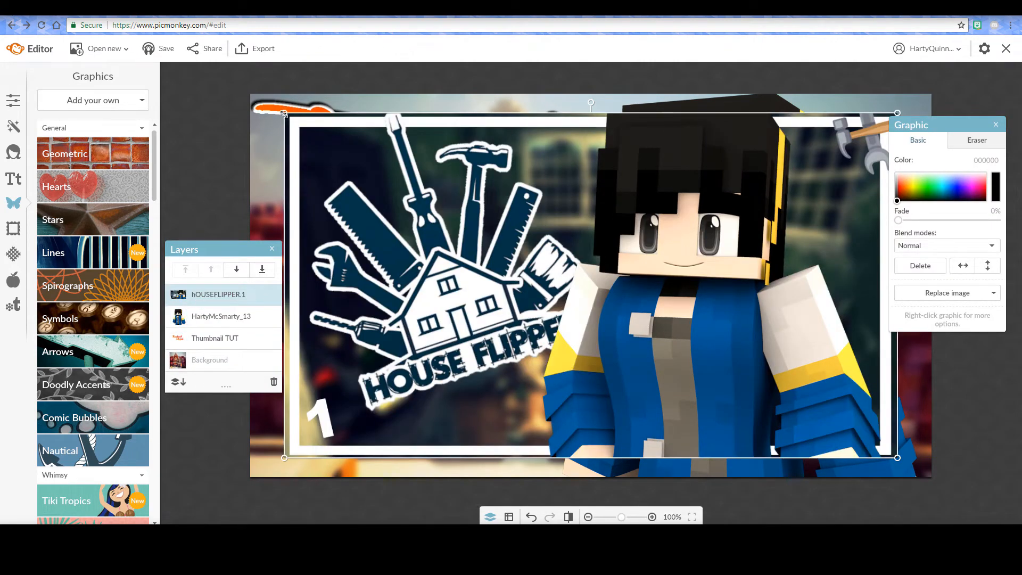
{"action": "left_click_drag", "start_coordinate": [284, 113], "coordinate": [631, 238]}
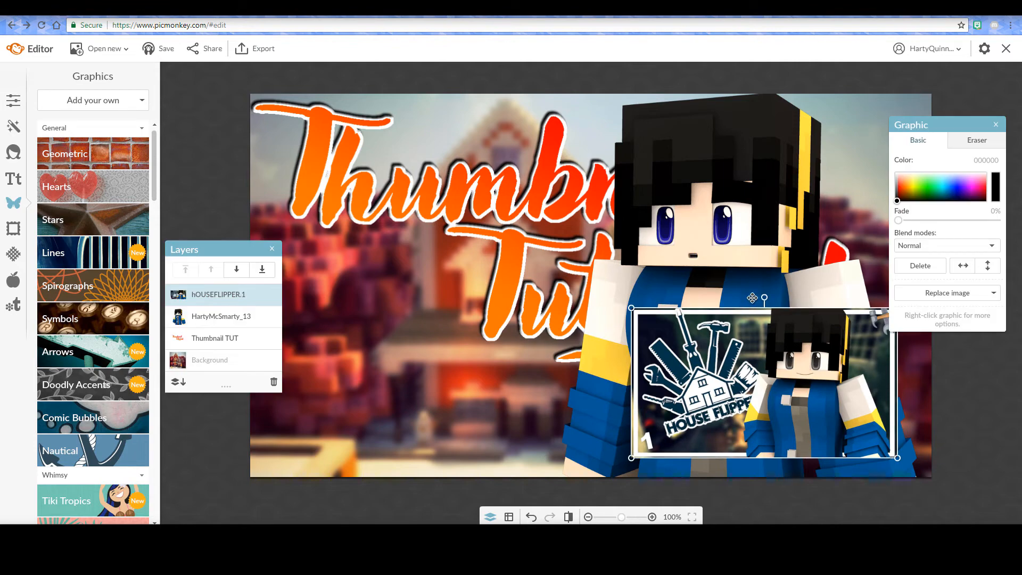
{"action": "left_click_drag", "start_coordinate": [762, 297], "coordinate": [757, 298]}
{"action": "left_click_drag", "start_coordinate": [753, 355], "coordinate": [380, 363]}
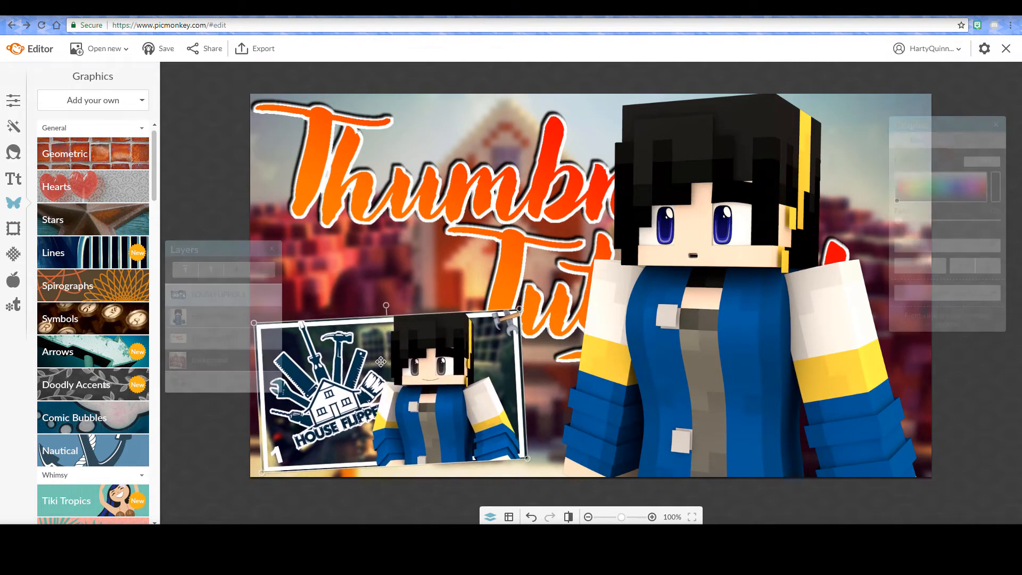
{"action": "left_click_drag", "start_coordinate": [517, 307], "coordinate": [446, 346]}
{"action": "left_click_drag", "start_coordinate": [393, 420], "coordinate": [390, 379]}
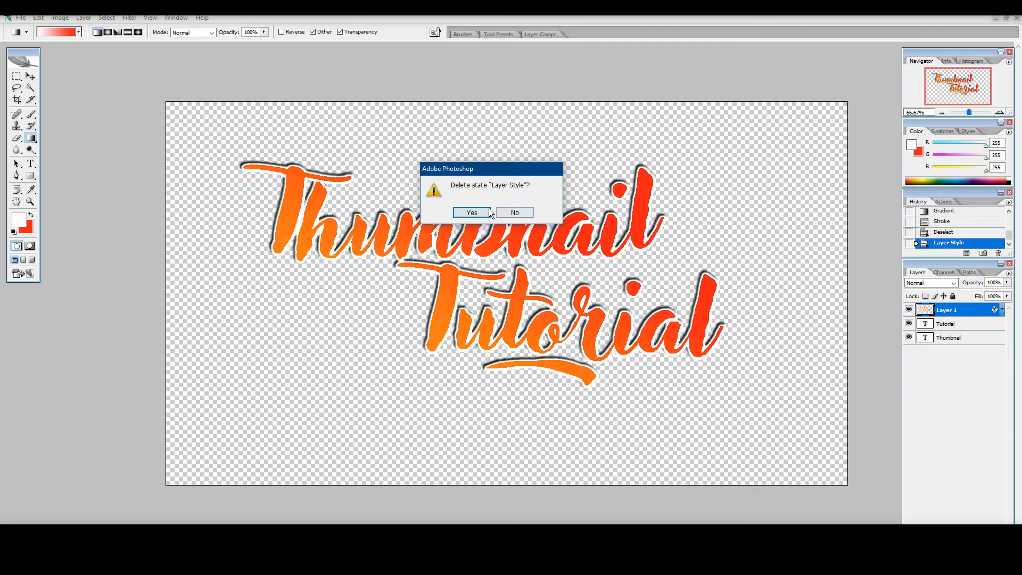
- Delete the Layer Style history state and save the lettering as a non-interlaced PNG named TUT.2 in the Logo's folder
{"action": "left_click", "coordinate": [467, 212]}
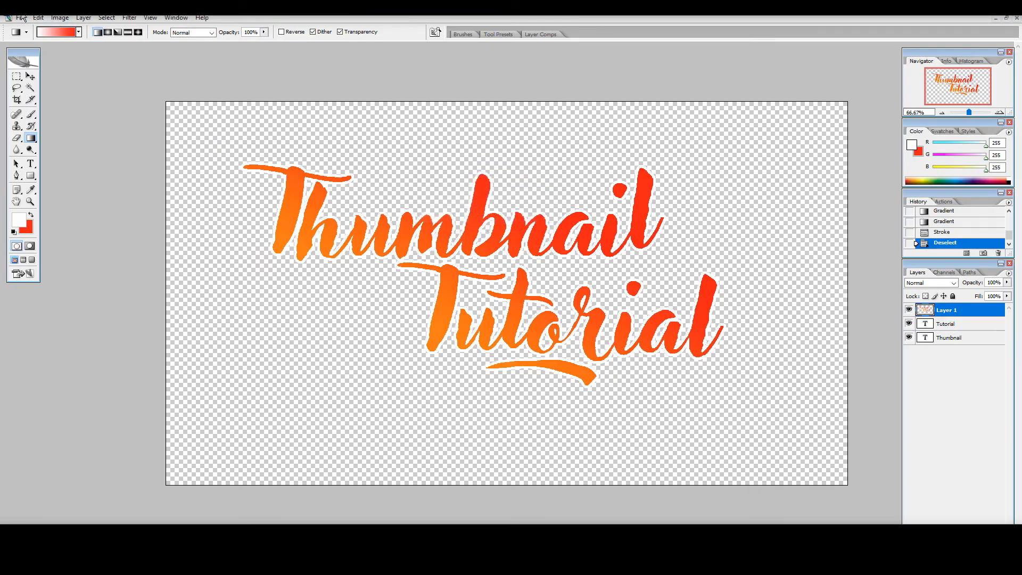
{"action": "left_click", "coordinate": [21, 19]}
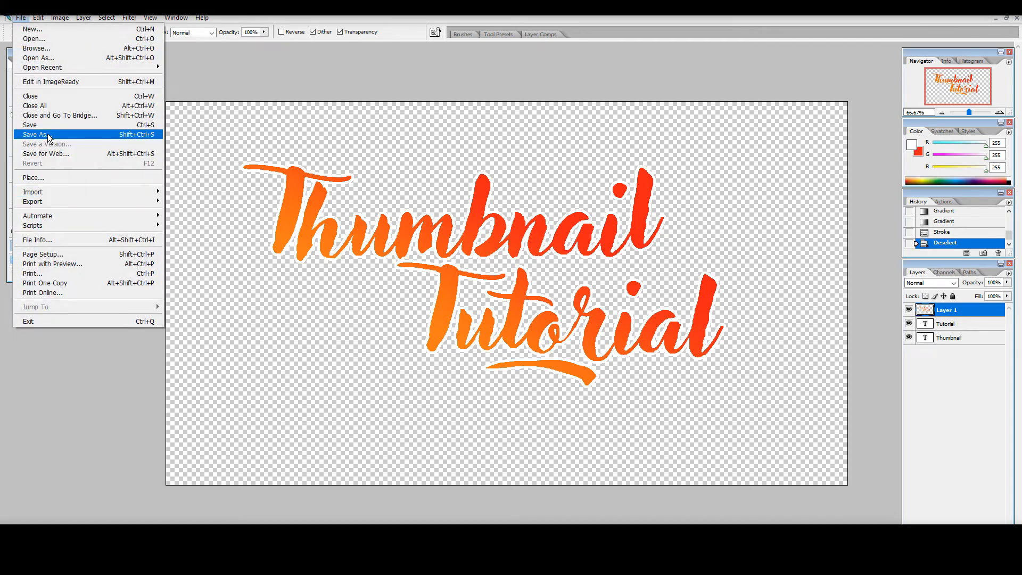
{"action": "left_click", "coordinate": [109, 135]}
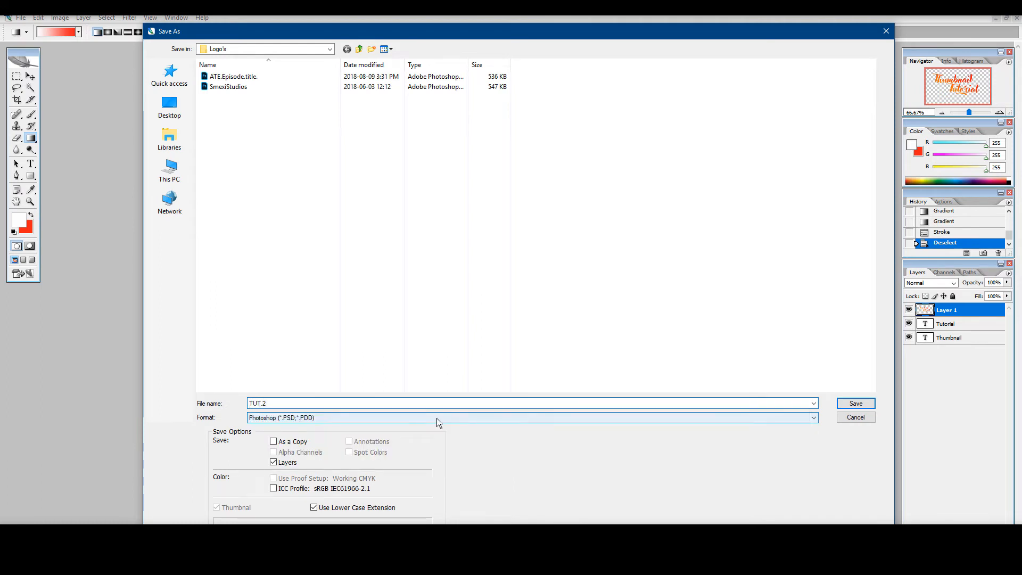
{"action": "left_click", "coordinate": [438, 418]}
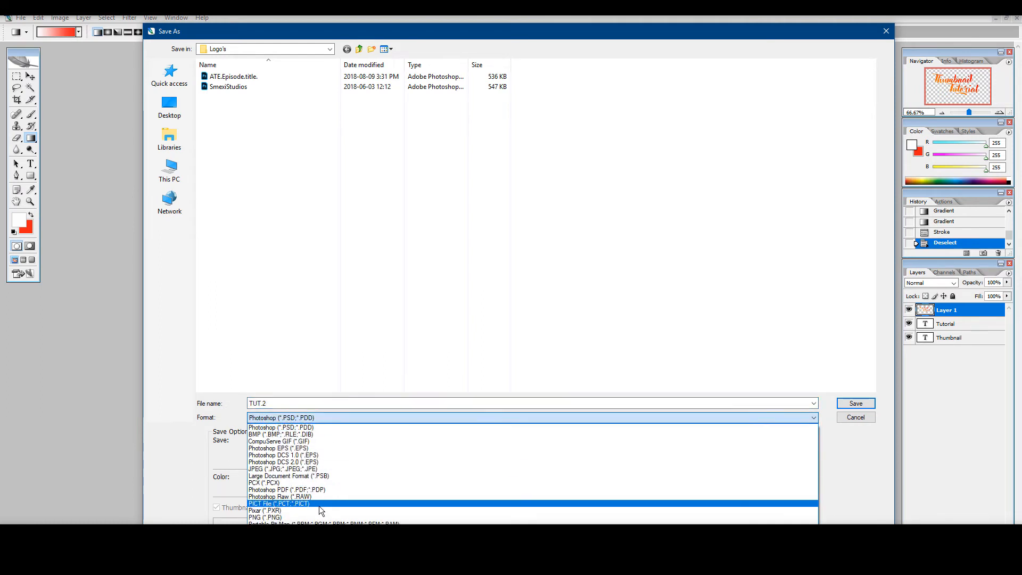
{"action": "left_click", "coordinate": [291, 517]}
{"action": "left_click", "coordinate": [853, 405]}
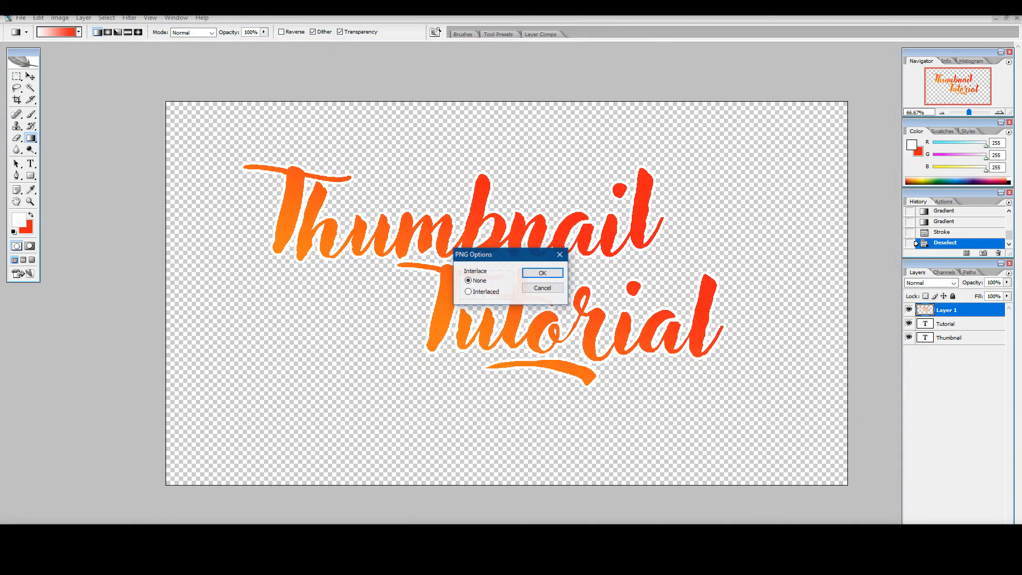
{"action": "left_click", "coordinate": [541, 274]}
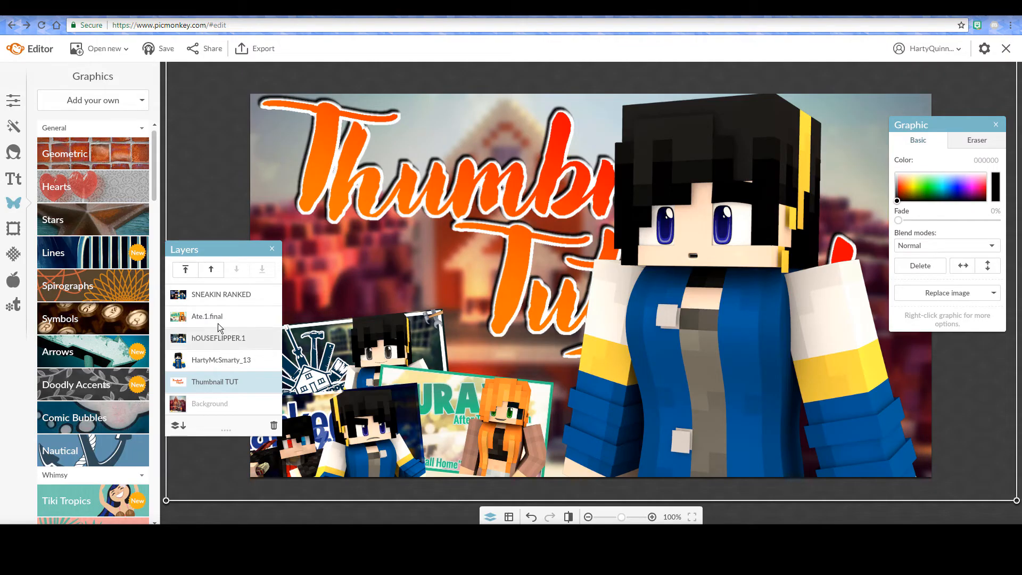
- Switch to PicMonkey and replace the Thumbnail TUT graphic with the TUT image from the Banners > Logo's folder
{"action": "left_click", "coordinate": [965, 292]}
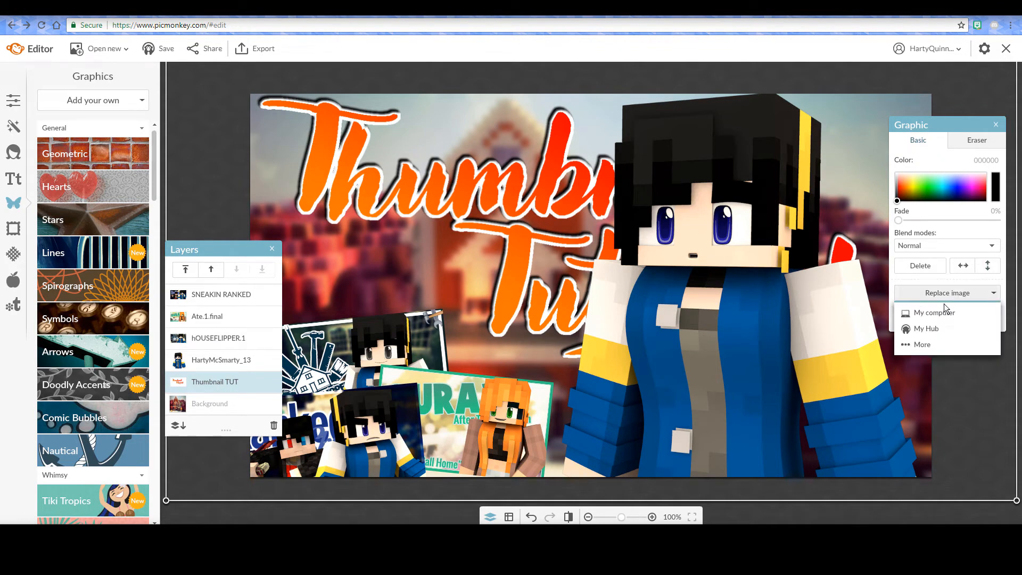
{"action": "left_click", "coordinate": [927, 311]}
{"action": "left_click", "coordinate": [525, 137]}
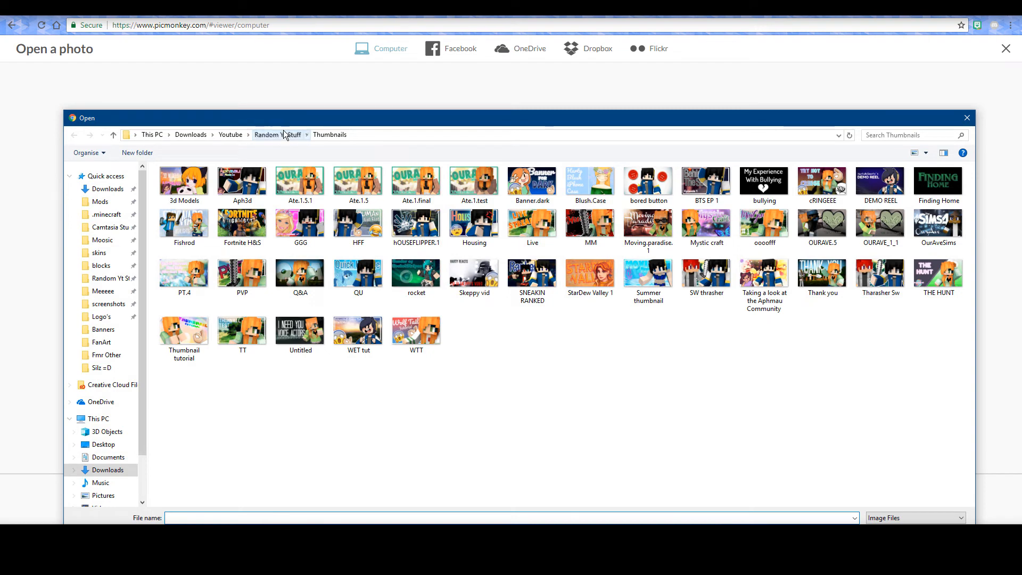
{"action": "left_click", "coordinate": [283, 134]}
{"action": "double_click", "coordinate": [298, 193]}
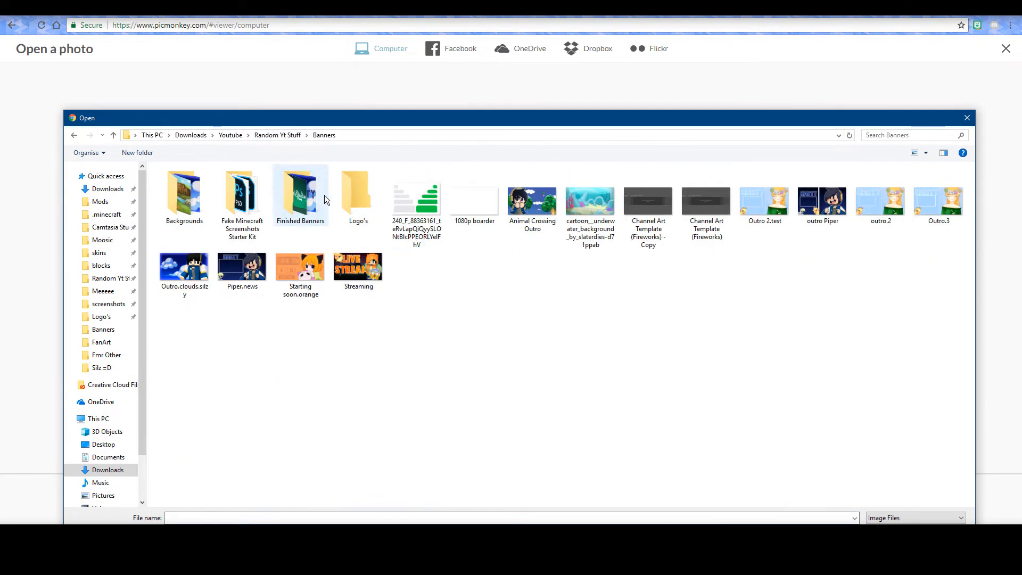
{"action": "double_click", "coordinate": [358, 206]}
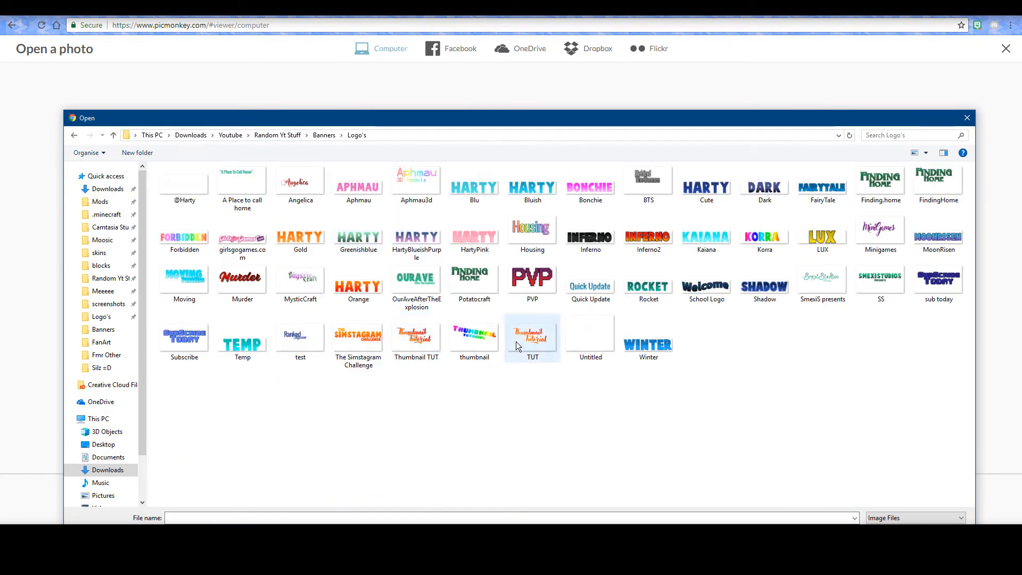
{"action": "double_click", "coordinate": [538, 341]}
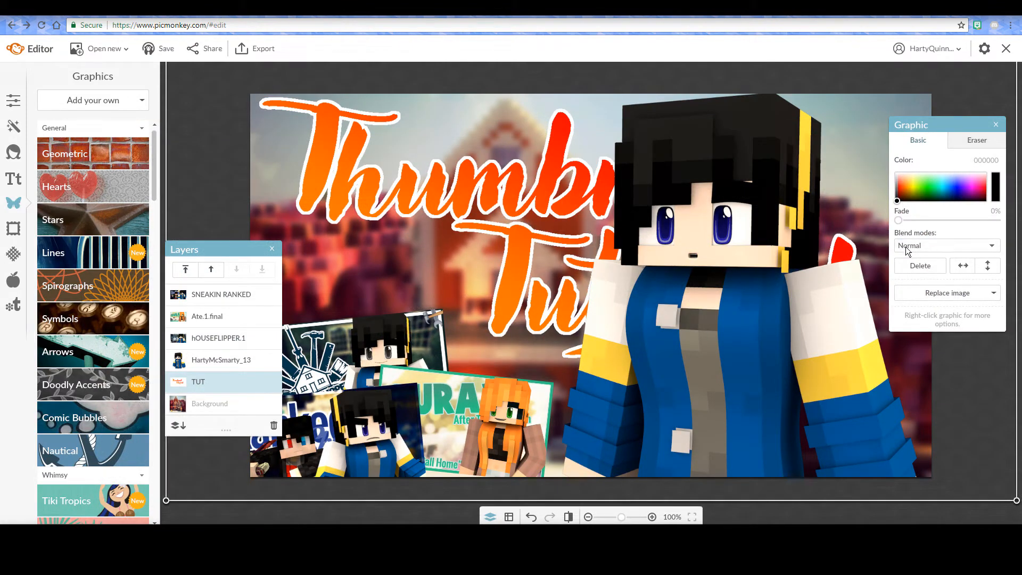
- Set the TUT lettering's blend mode to Hardlight and nudge it very slightly to the right
{"action": "left_click", "coordinate": [939, 246]}
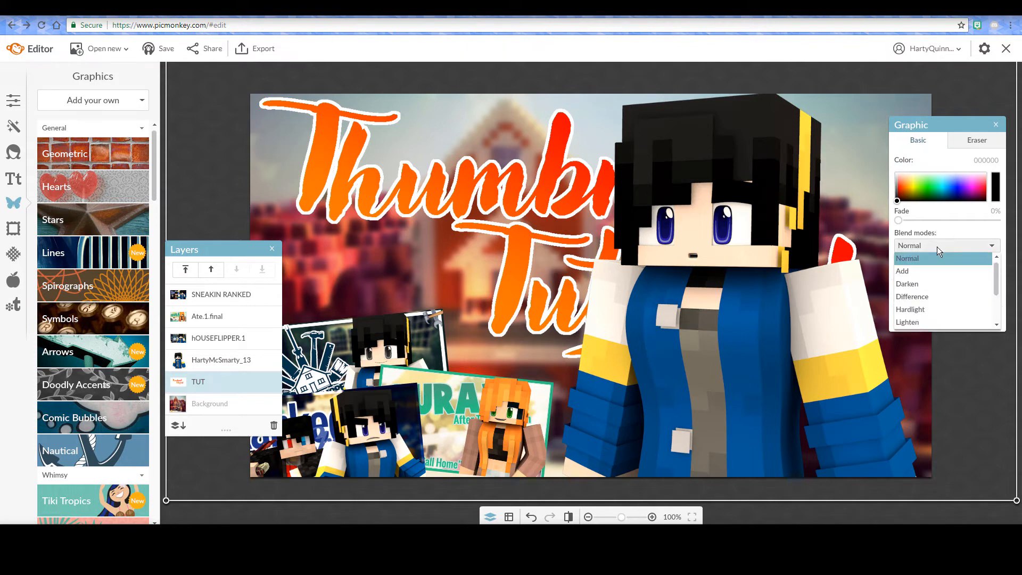
{"action": "left_click", "coordinate": [911, 310]}
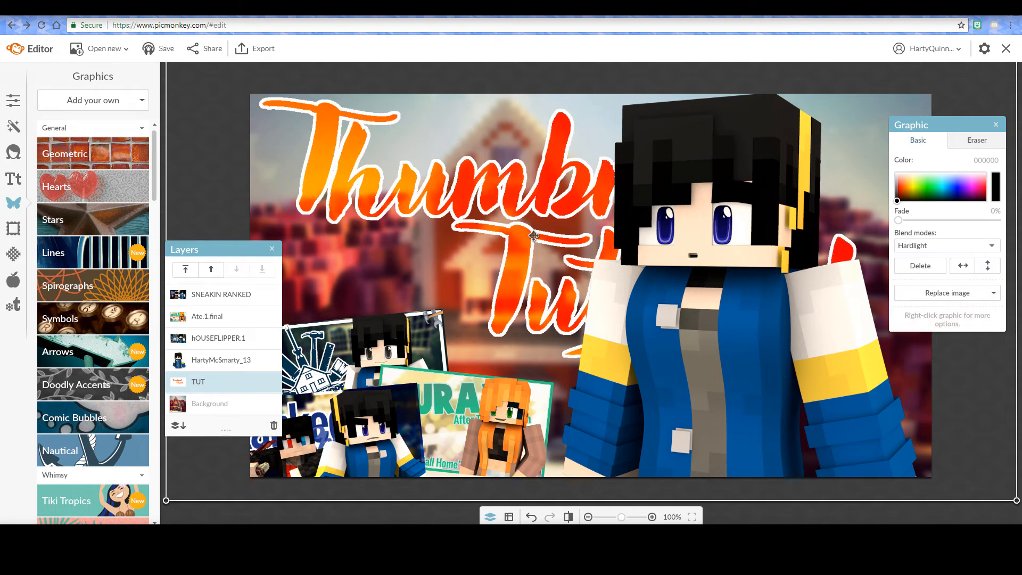
{"action": "left_click_drag", "start_coordinate": [534, 235], "coordinate": [537, 236]}
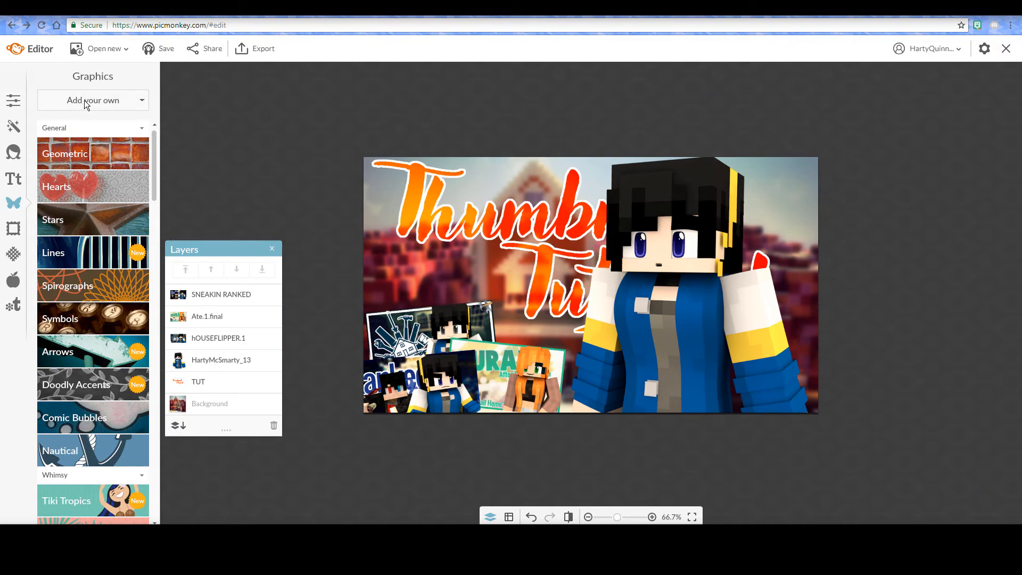
{"action": "left_click", "coordinate": [87, 104]}
{"action": "left_click", "coordinate": [80, 119]}
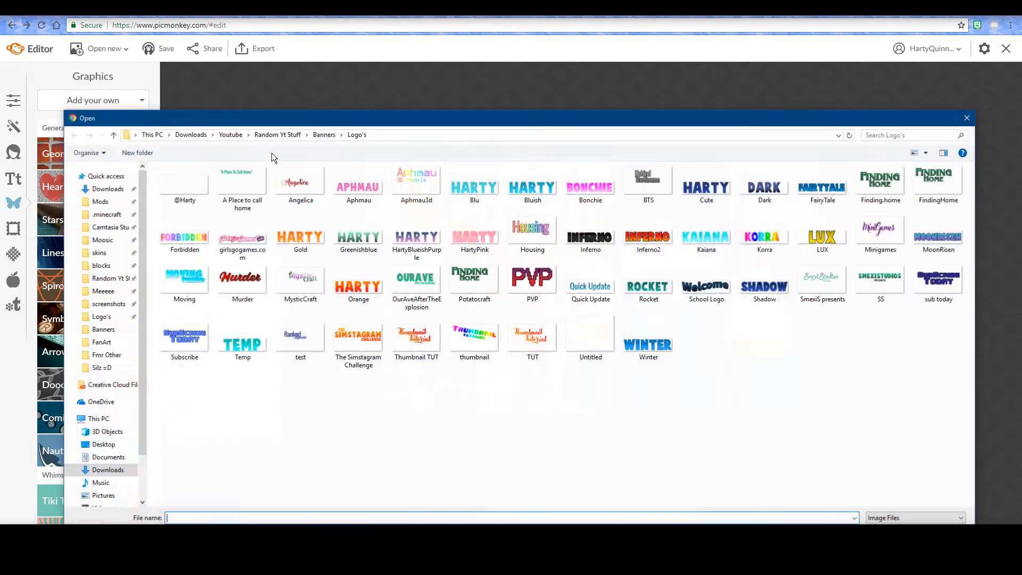
{"action": "left_click", "coordinate": [113, 282]}
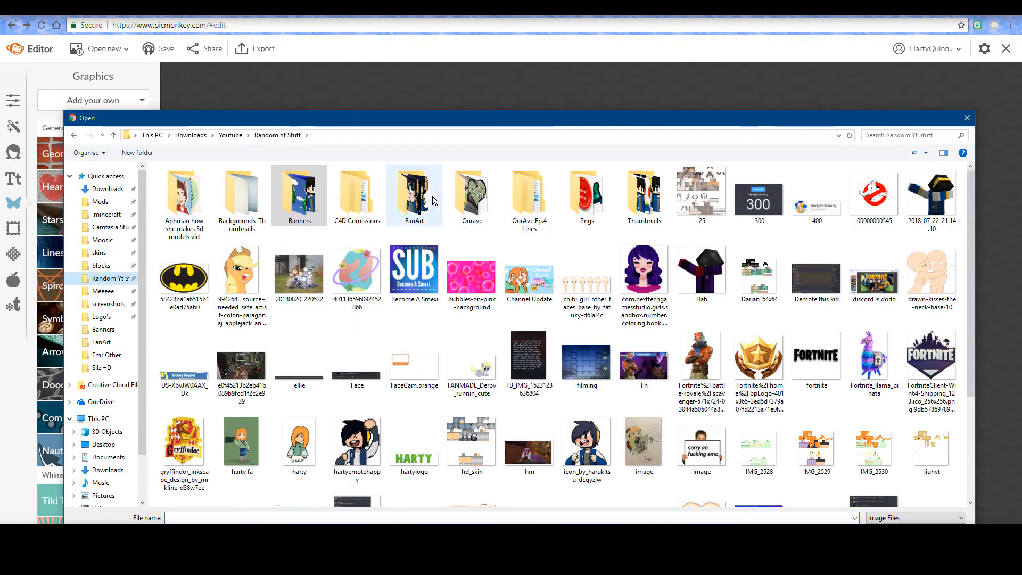
{"action": "double_click", "coordinate": [586, 206]}
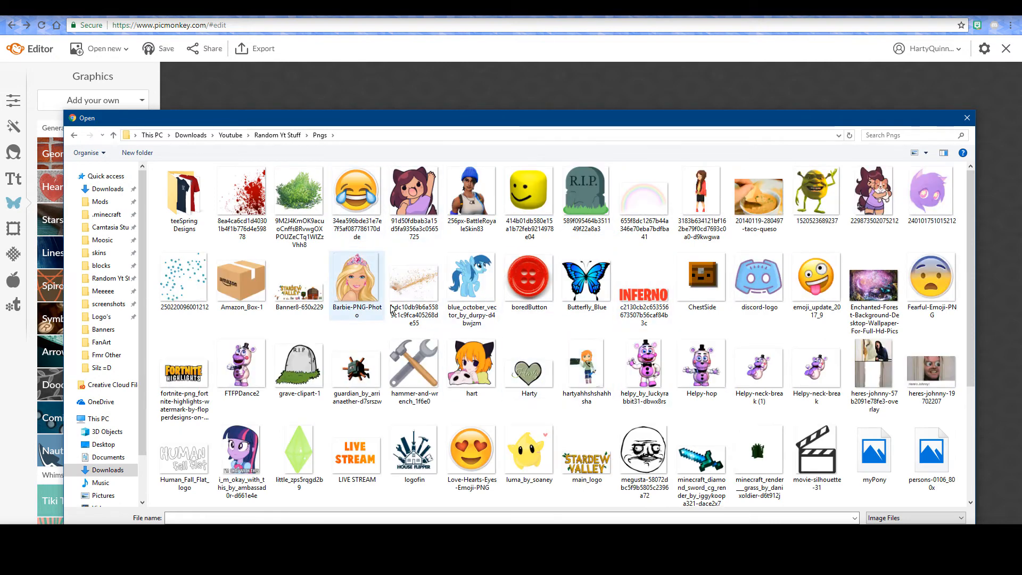
{"action": "scroll", "coordinate": [629, 330], "scroll_direction": "down", "scroll_amount": 3}
{"action": "scroll", "coordinate": [693, 352], "scroll_direction": "up", "scroll_amount": 3}
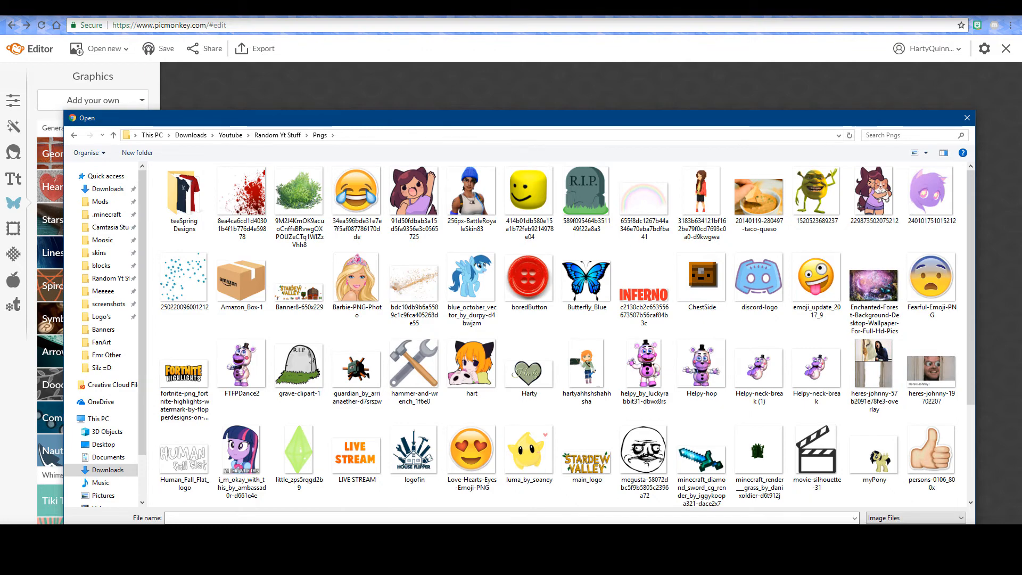
{"action": "key", "text": "Escape"}
- Add the thumbs-up image persons-0106_800x from the Random Yt Stuff > Pngs folder as a graphic
{"action": "left_click", "coordinate": [89, 106]}
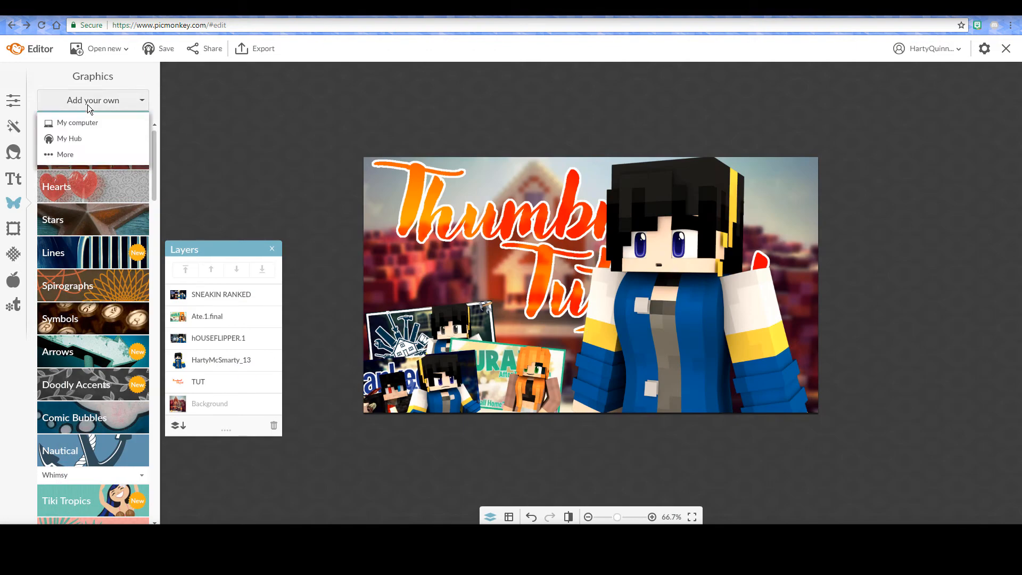
{"action": "left_click", "coordinate": [77, 123]}
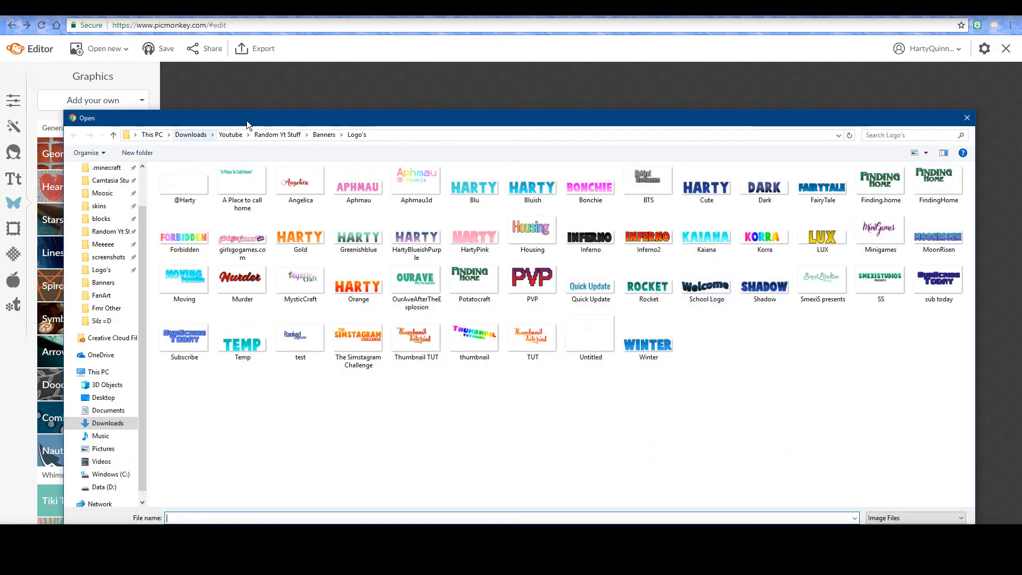
{"action": "left_click", "coordinate": [270, 135]}
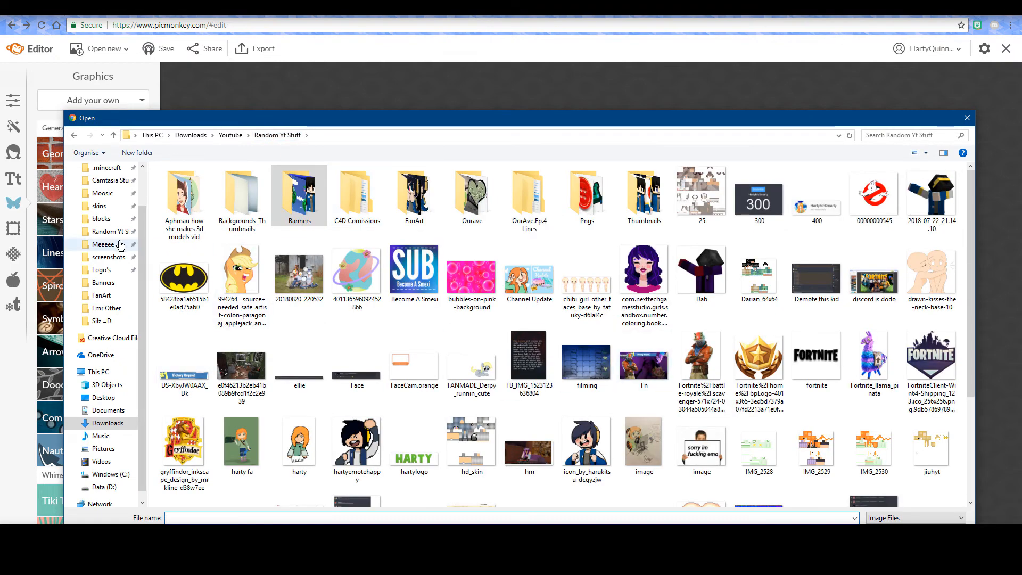
{"action": "double_click", "coordinate": [587, 208]}
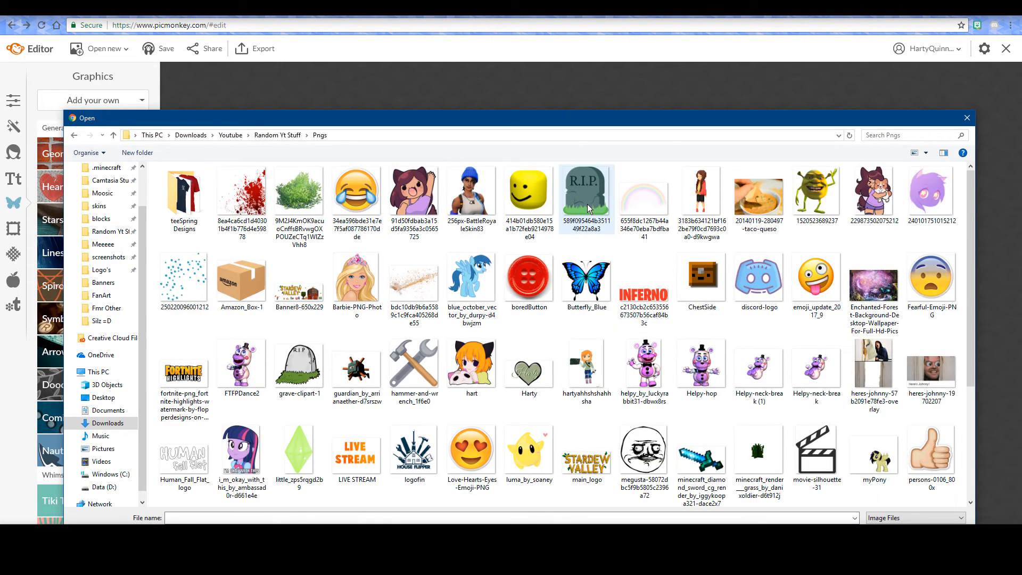
{"action": "left_click", "coordinate": [587, 203]}
{"action": "scroll", "coordinate": [697, 276], "scroll_direction": "down", "scroll_amount": 3}
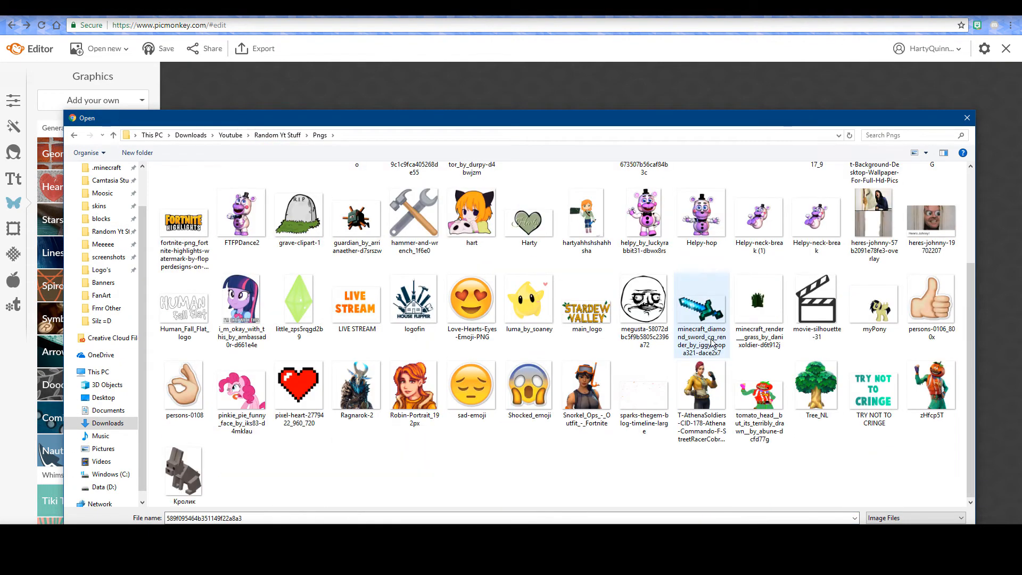
{"action": "double_click", "coordinate": [925, 300]}
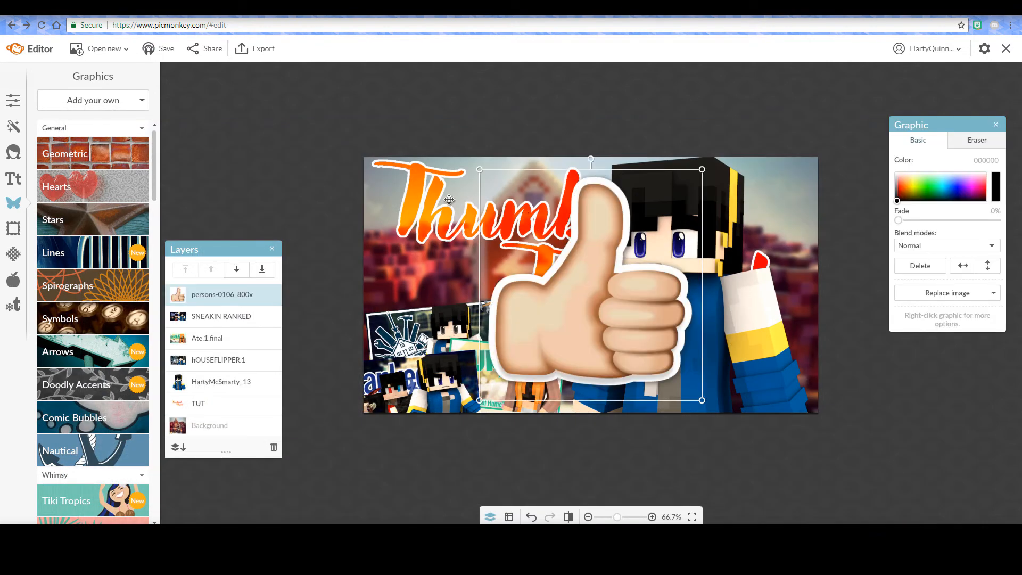
- Shrink the thumbs-up, flip it horizontally, tilt it slightly clockwise and fit it into the canvas's lower-right corner
{"action": "left_click_drag", "start_coordinate": [480, 171], "coordinate": [617, 311]}
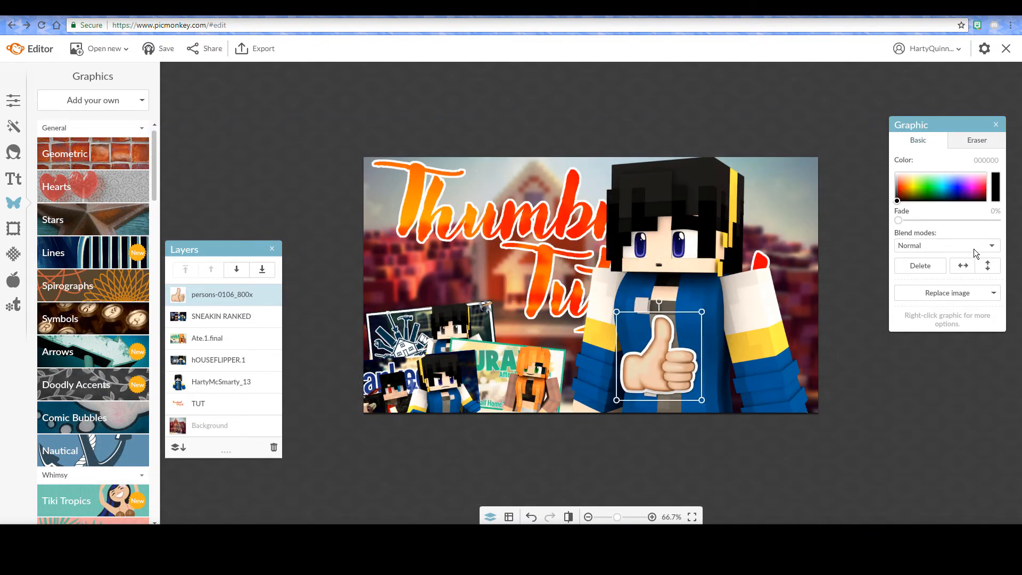
{"action": "left_click", "coordinate": [965, 265]}
{"action": "left_click_drag", "start_coordinate": [673, 374], "coordinate": [747, 394]}
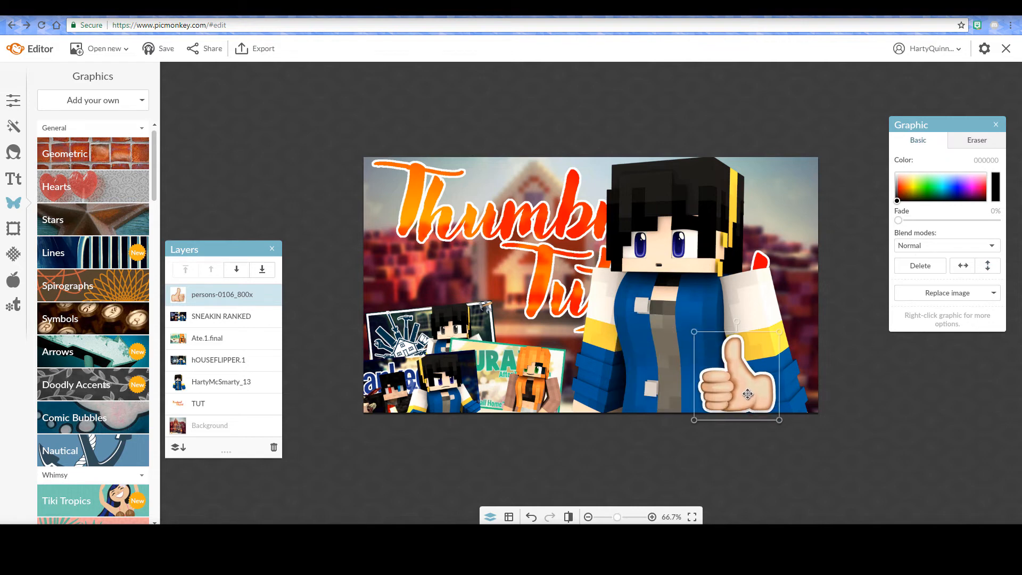
{"action": "left_click_drag", "start_coordinate": [738, 323], "coordinate": [750, 322]}
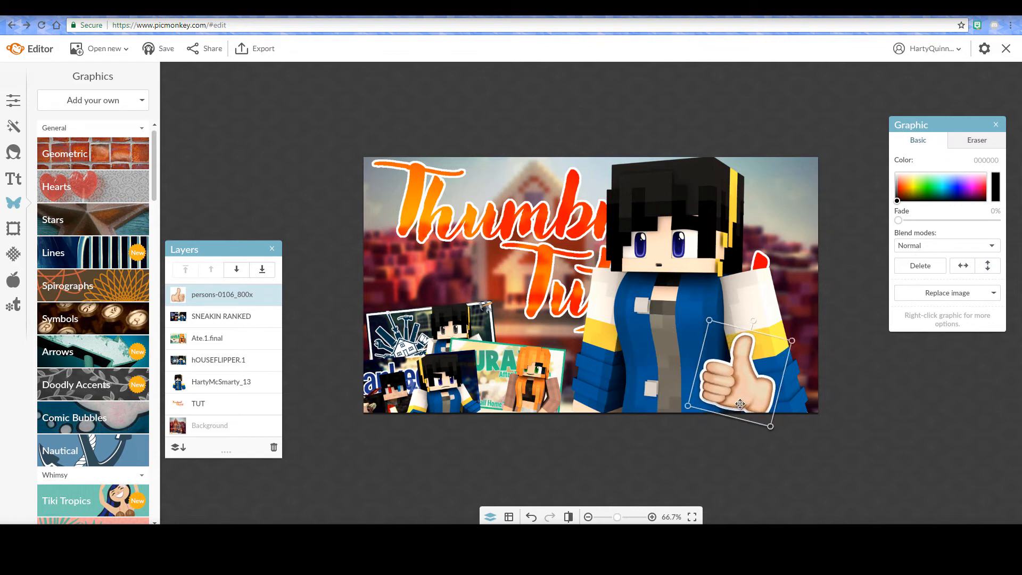
{"action": "left_click_drag", "start_coordinate": [737, 407], "coordinate": [698, 414]}
{"action": "left_click_drag", "start_coordinate": [755, 389], "coordinate": [779, 390]}
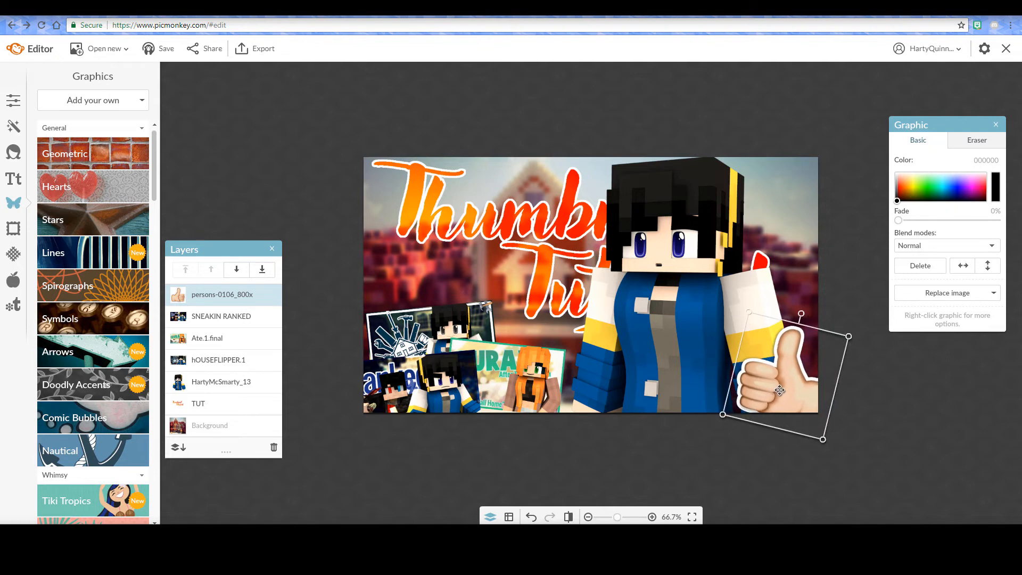
{"action": "left_click_drag", "start_coordinate": [801, 315], "coordinate": [786, 310]}
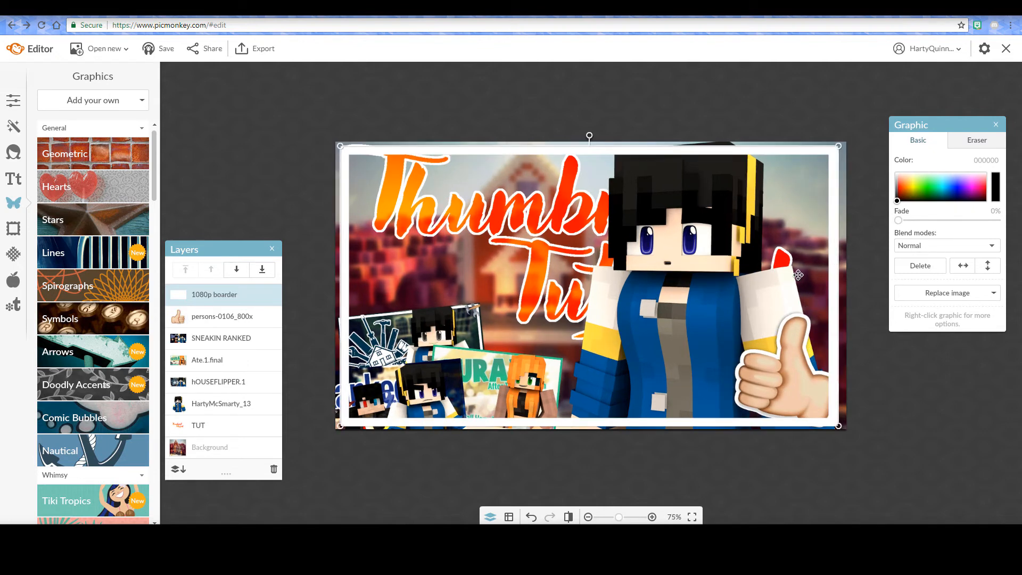
- Nudge the 1080p boarder graphic slightly right and move its layer directly above the background
{"action": "left_click_drag", "start_coordinate": [798, 274], "coordinate": [801, 275]}
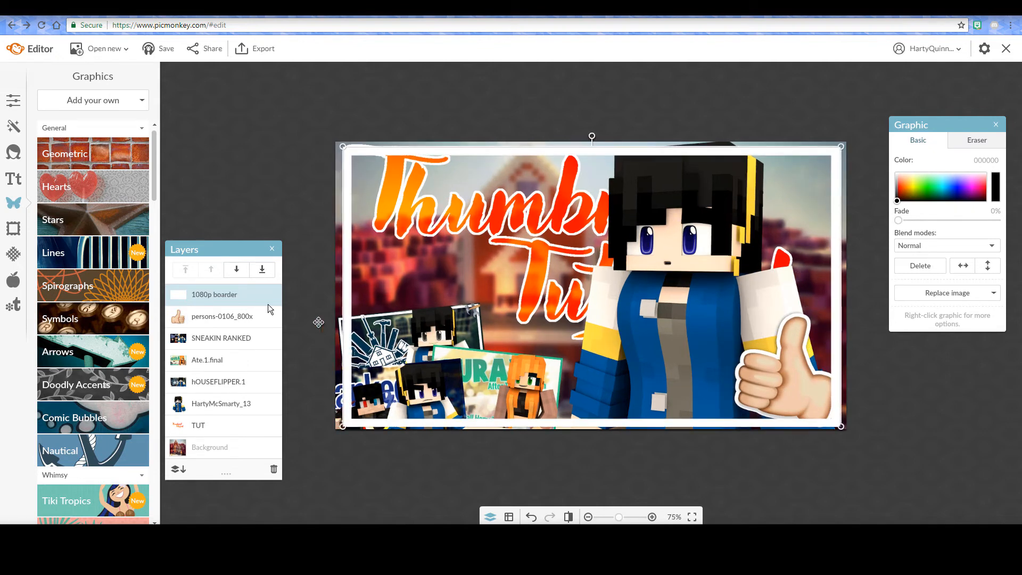
{"action": "left_click_drag", "start_coordinate": [241, 416], "coordinate": [244, 433]}
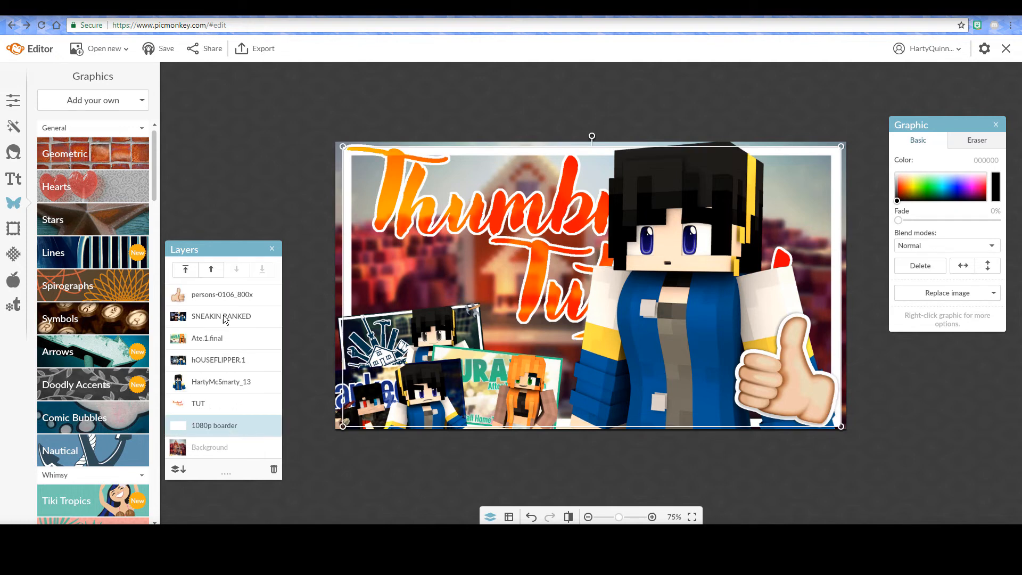
{"action": "left_click", "coordinate": [259, 215]}
{"action": "scroll", "coordinate": [339, 184], "scroll_direction": "up", "scroll_amount": 1}
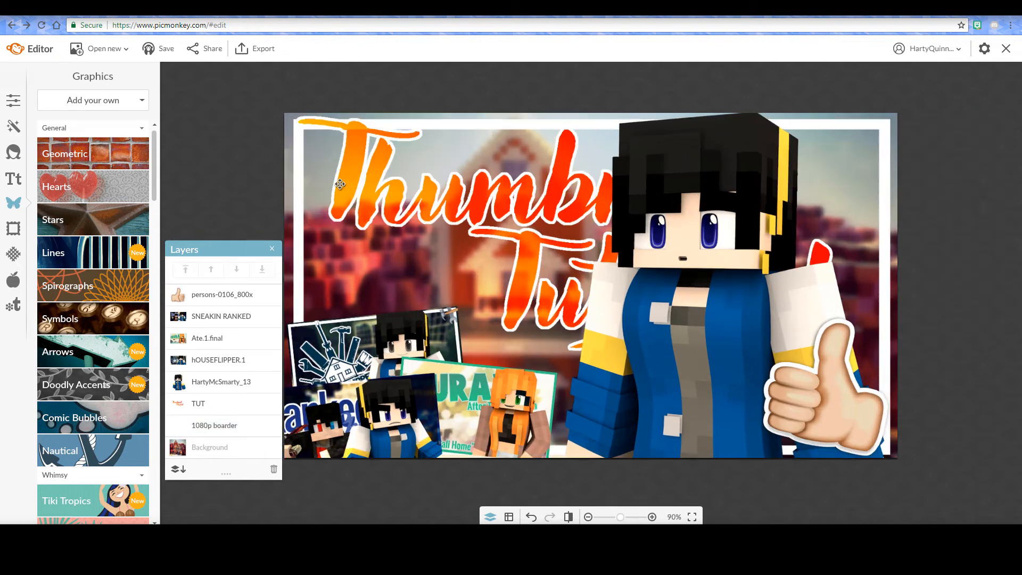
- Move the TUT lettering slightly right and down so that it sits inside the white border
{"action": "left_click", "coordinate": [339, 184]}
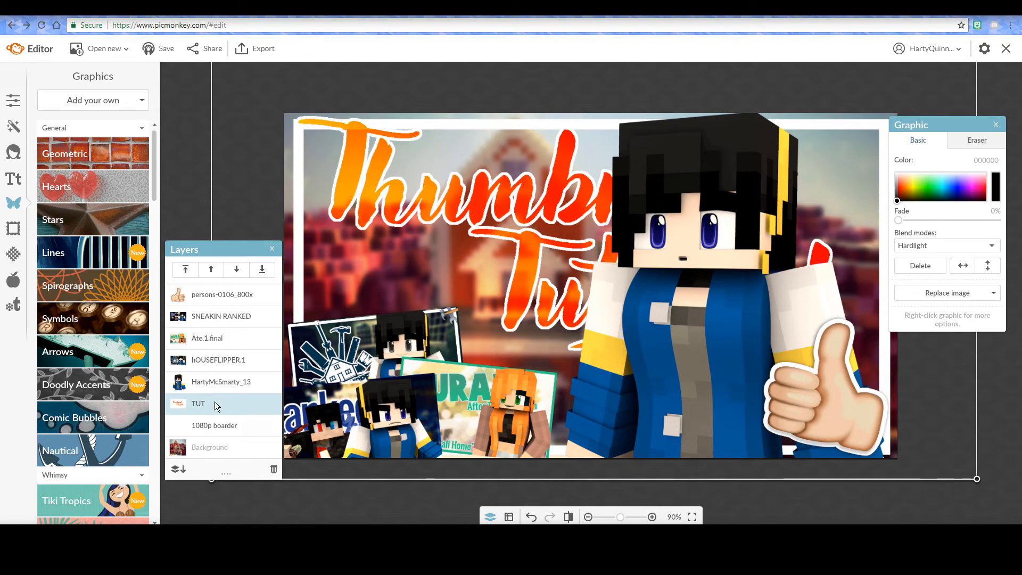
{"action": "mouse_move", "coordinate": [215, 401]}
{"action": "left_mouse_down"}
{"action": "mouse_move", "coordinate": [213, 294]}
{"action": "mouse_move", "coordinate": [219, 432]}
{"action": "mouse_move", "coordinate": [222, 400]}
{"action": "left_mouse_up"}
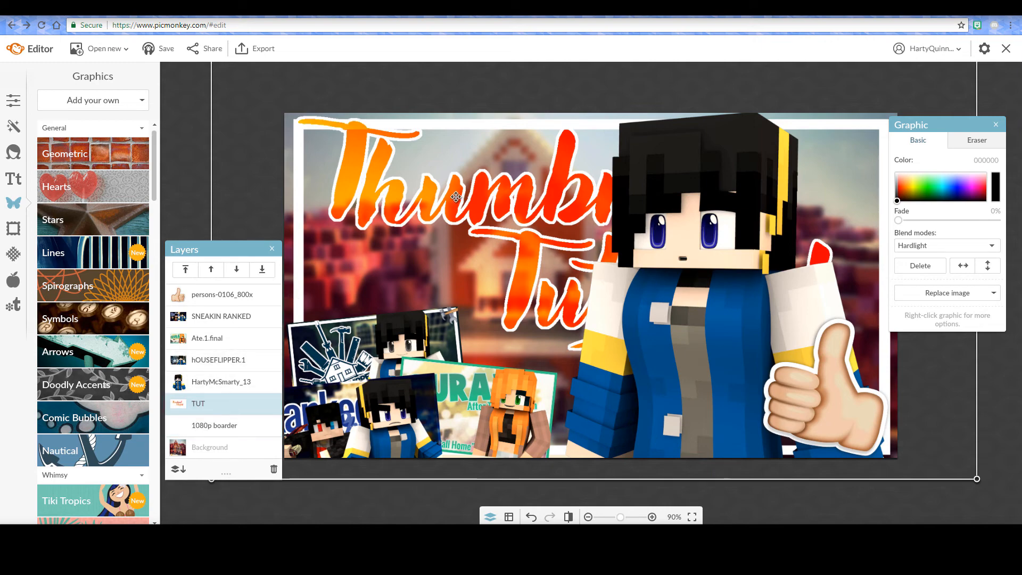
{"action": "left_click_drag", "start_coordinate": [455, 197], "coordinate": [471, 212]}
{"action": "left_click", "coordinate": [200, 126]}
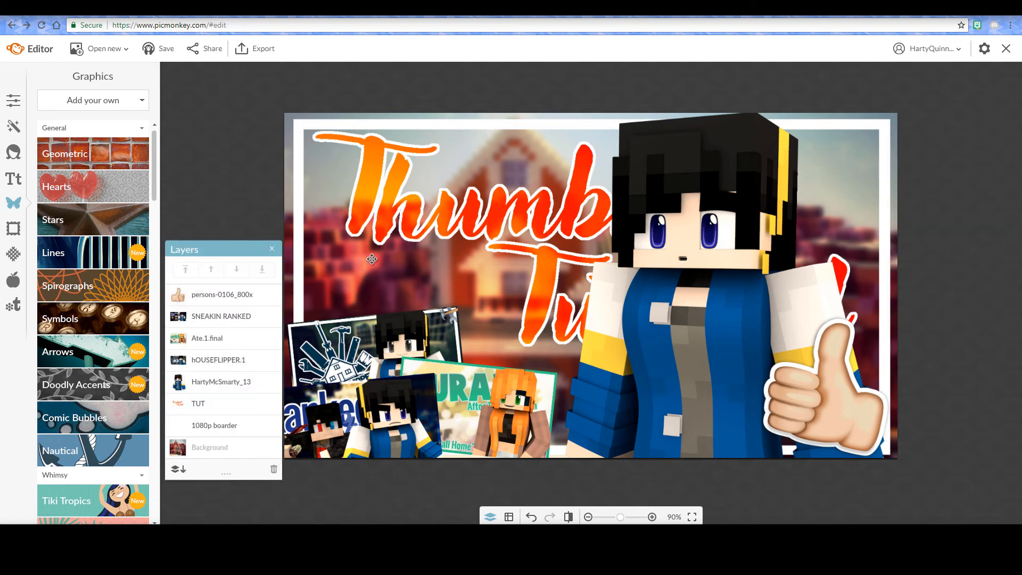
{"action": "scroll", "coordinate": [372, 258], "scroll_direction": "up", "scroll_amount": 2}
{"action": "scroll", "coordinate": [371, 259], "scroll_direction": "down", "scroll_amount": 4}
{"action": "scroll", "coordinate": [369, 280], "scroll_direction": "up", "scroll_amount": 1}
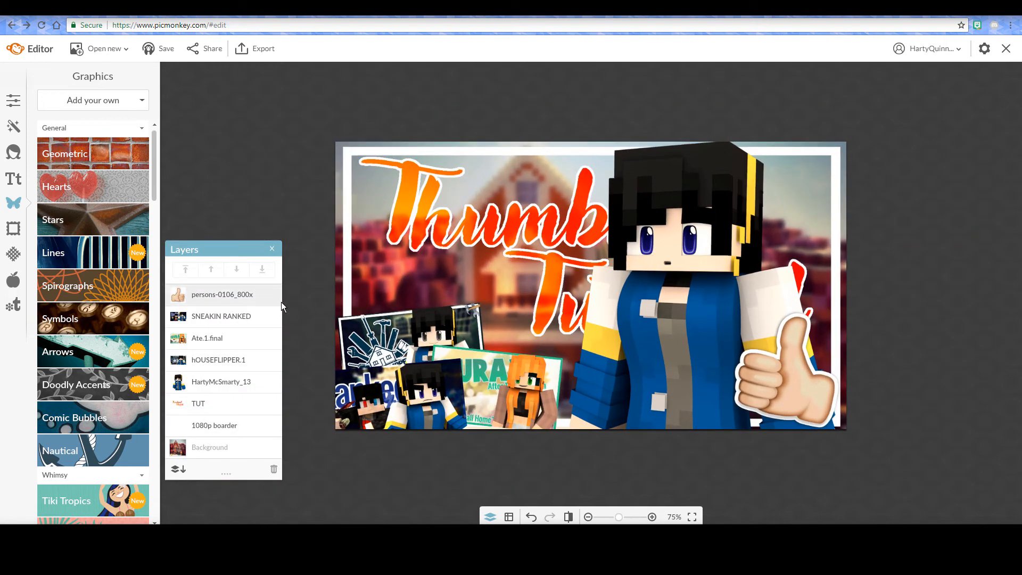
- Hide the layers list, then open the thumbnail's export settings and choose the Sean quality
{"action": "left_click", "coordinate": [272, 249]}
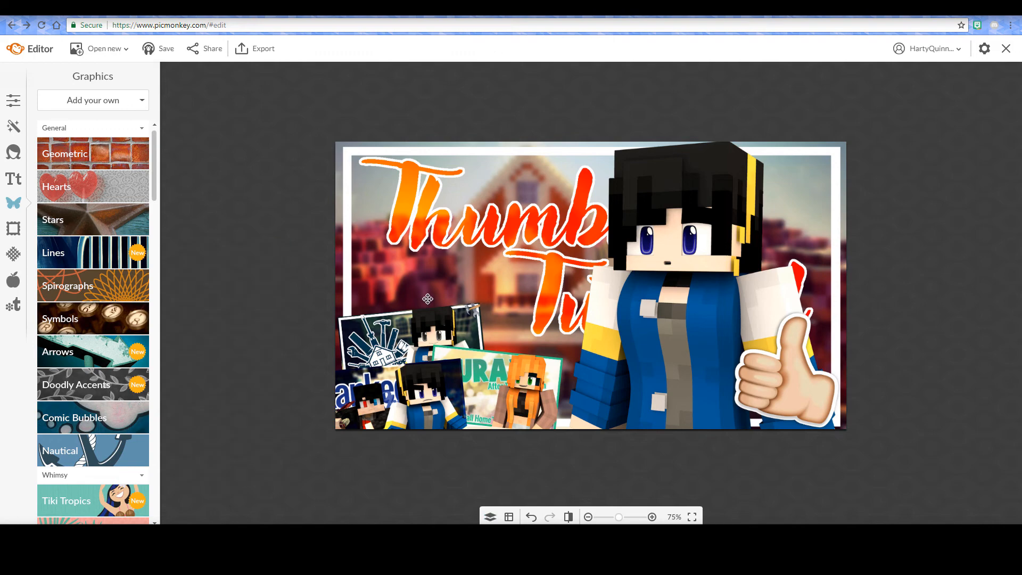
{"action": "scroll", "coordinate": [447, 299], "scroll_direction": "up", "scroll_amount": 2}
{"action": "scroll", "coordinate": [448, 299], "scroll_direction": "down", "scroll_amount": 1}
{"action": "left_click", "coordinate": [247, 51]}
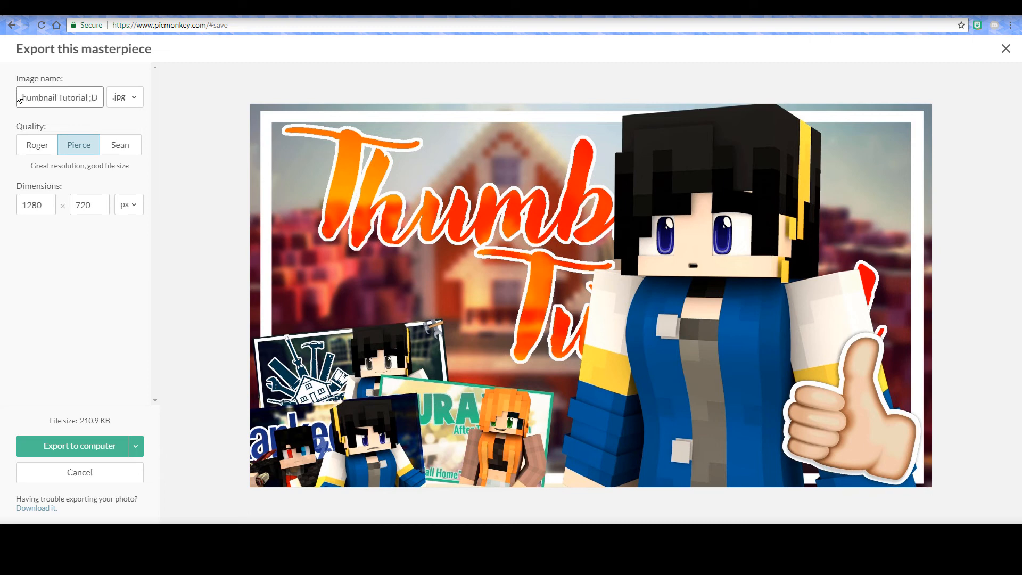
{"action": "left_click", "coordinate": [131, 139]}
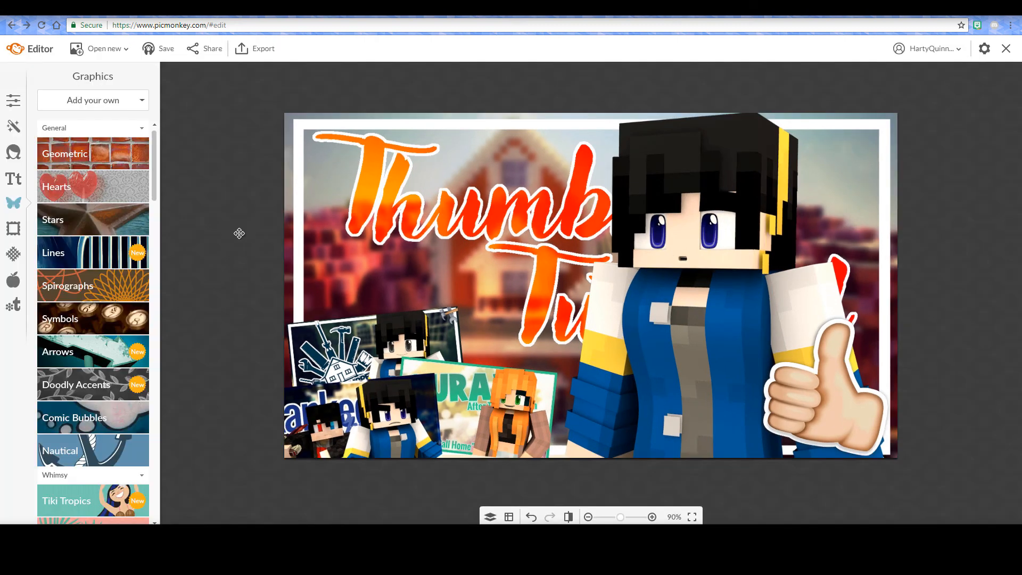